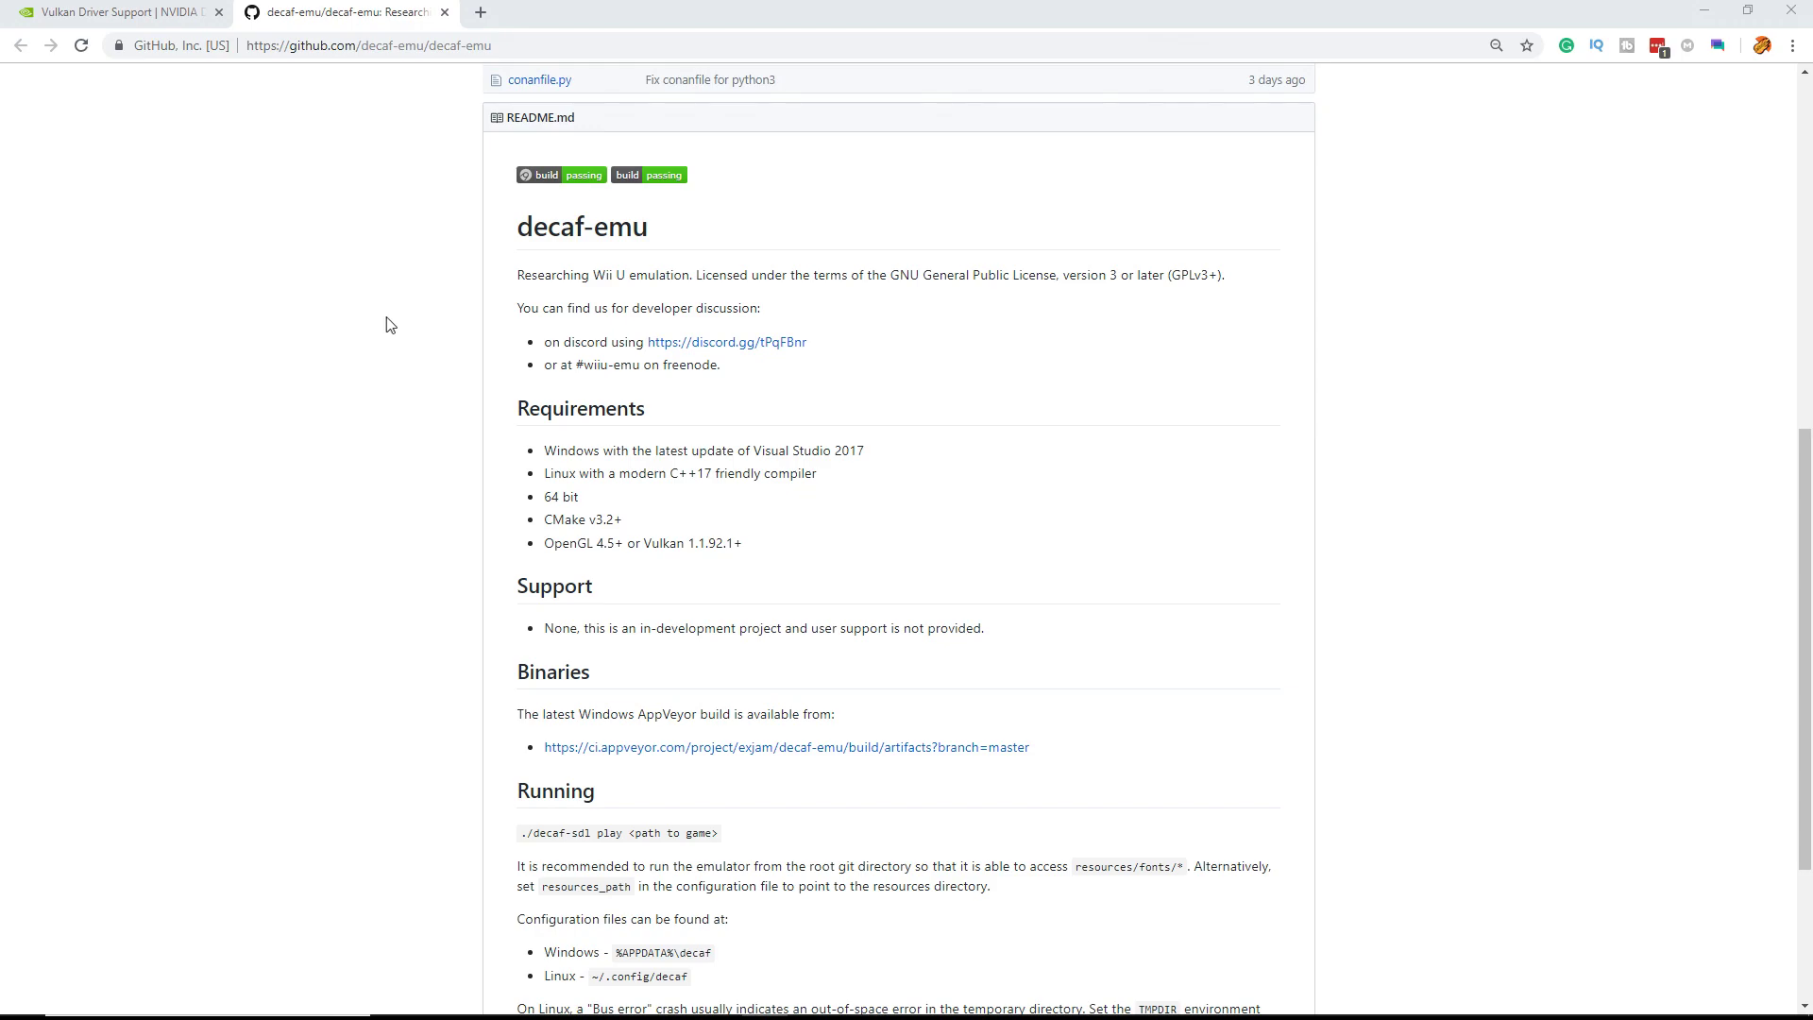
Download the developer beta driver 417.63 for Windows 10 (64-bit) from NVIDIA's Vulkan Driver Support page.
{"action": "left_click", "coordinate": [144, 12]}
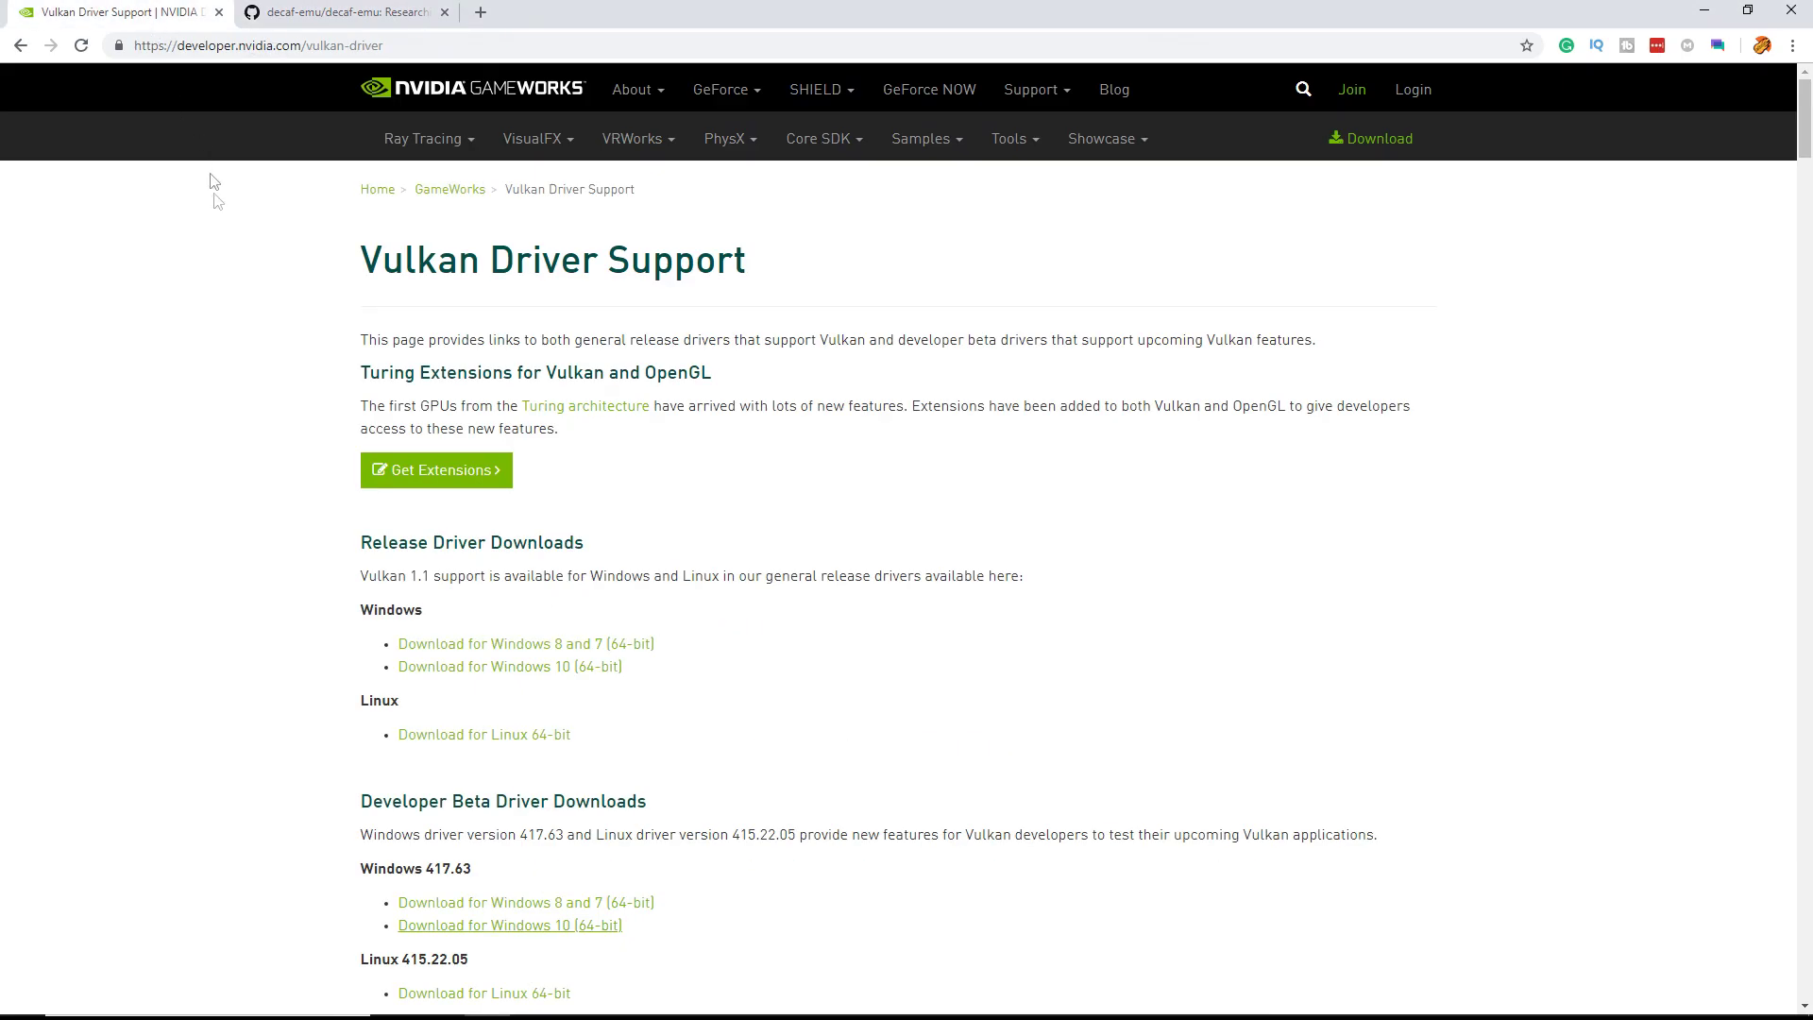
{"action": "left_click", "coordinate": [152, 45]}
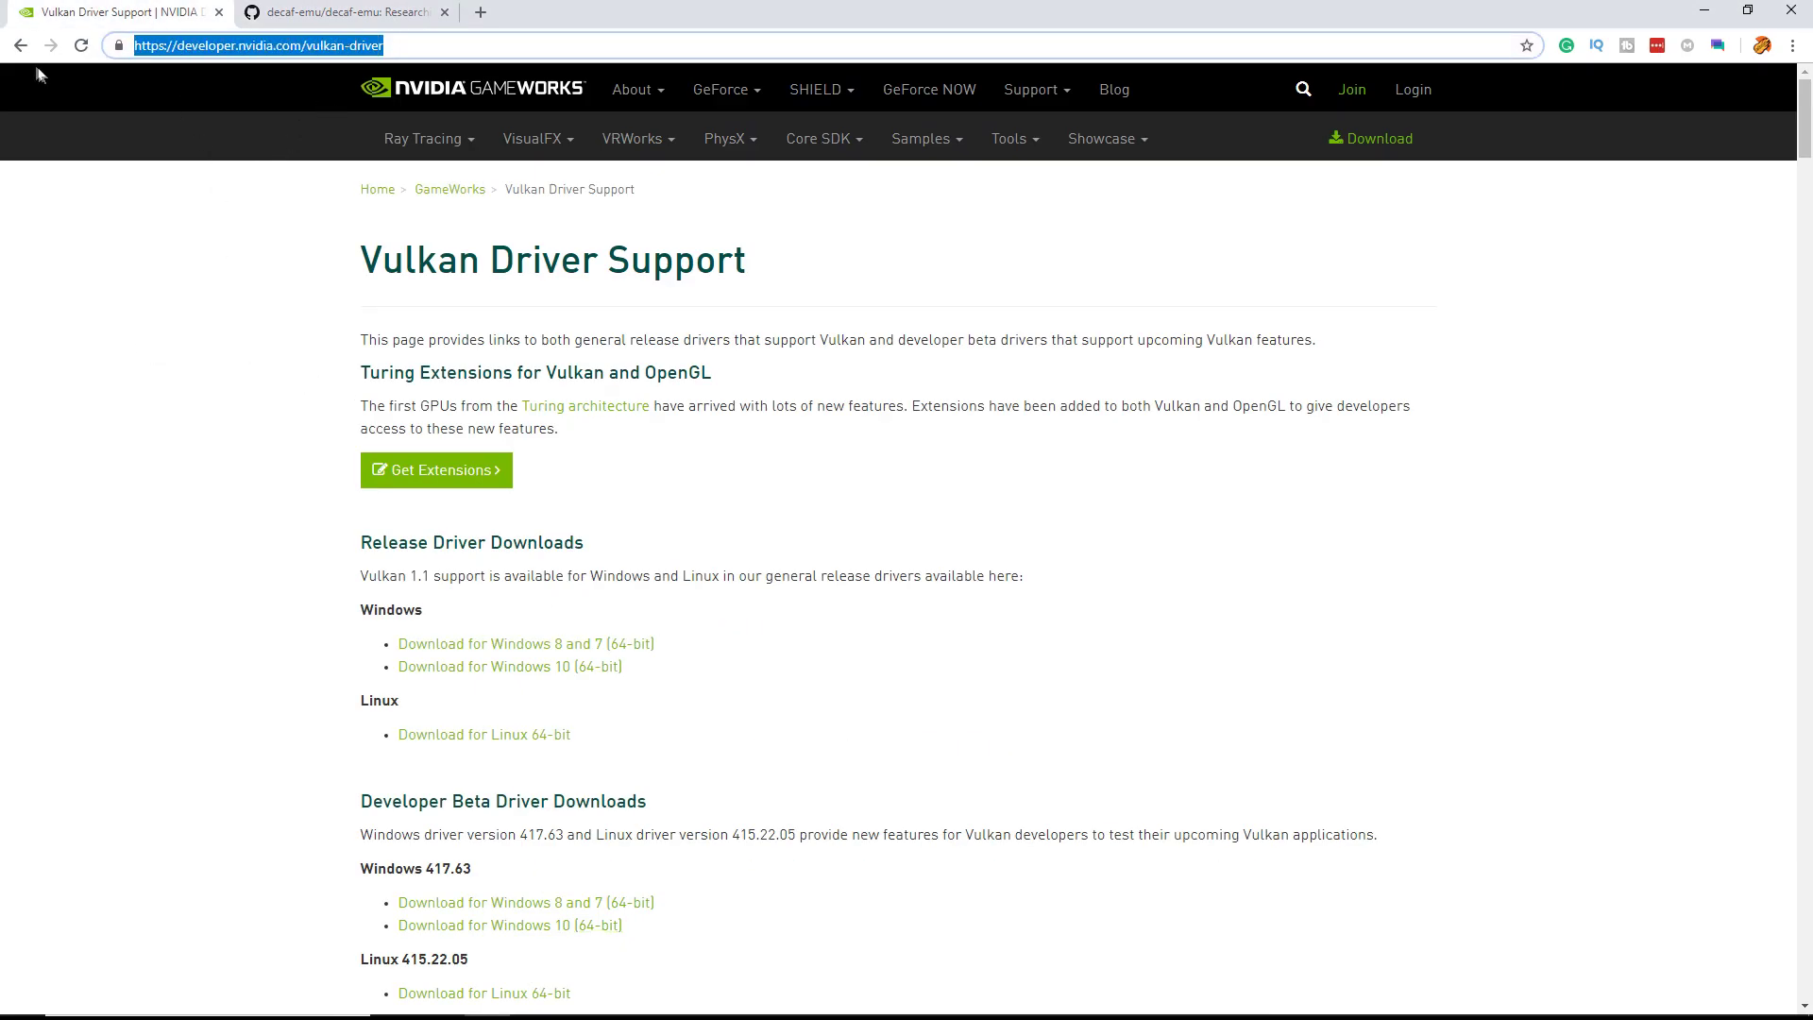
{"action": "left_click", "coordinate": [202, 296]}
{"action": "scroll", "coordinate": [580, 376], "scroll_direction": "down", "scroll_amount": 2}
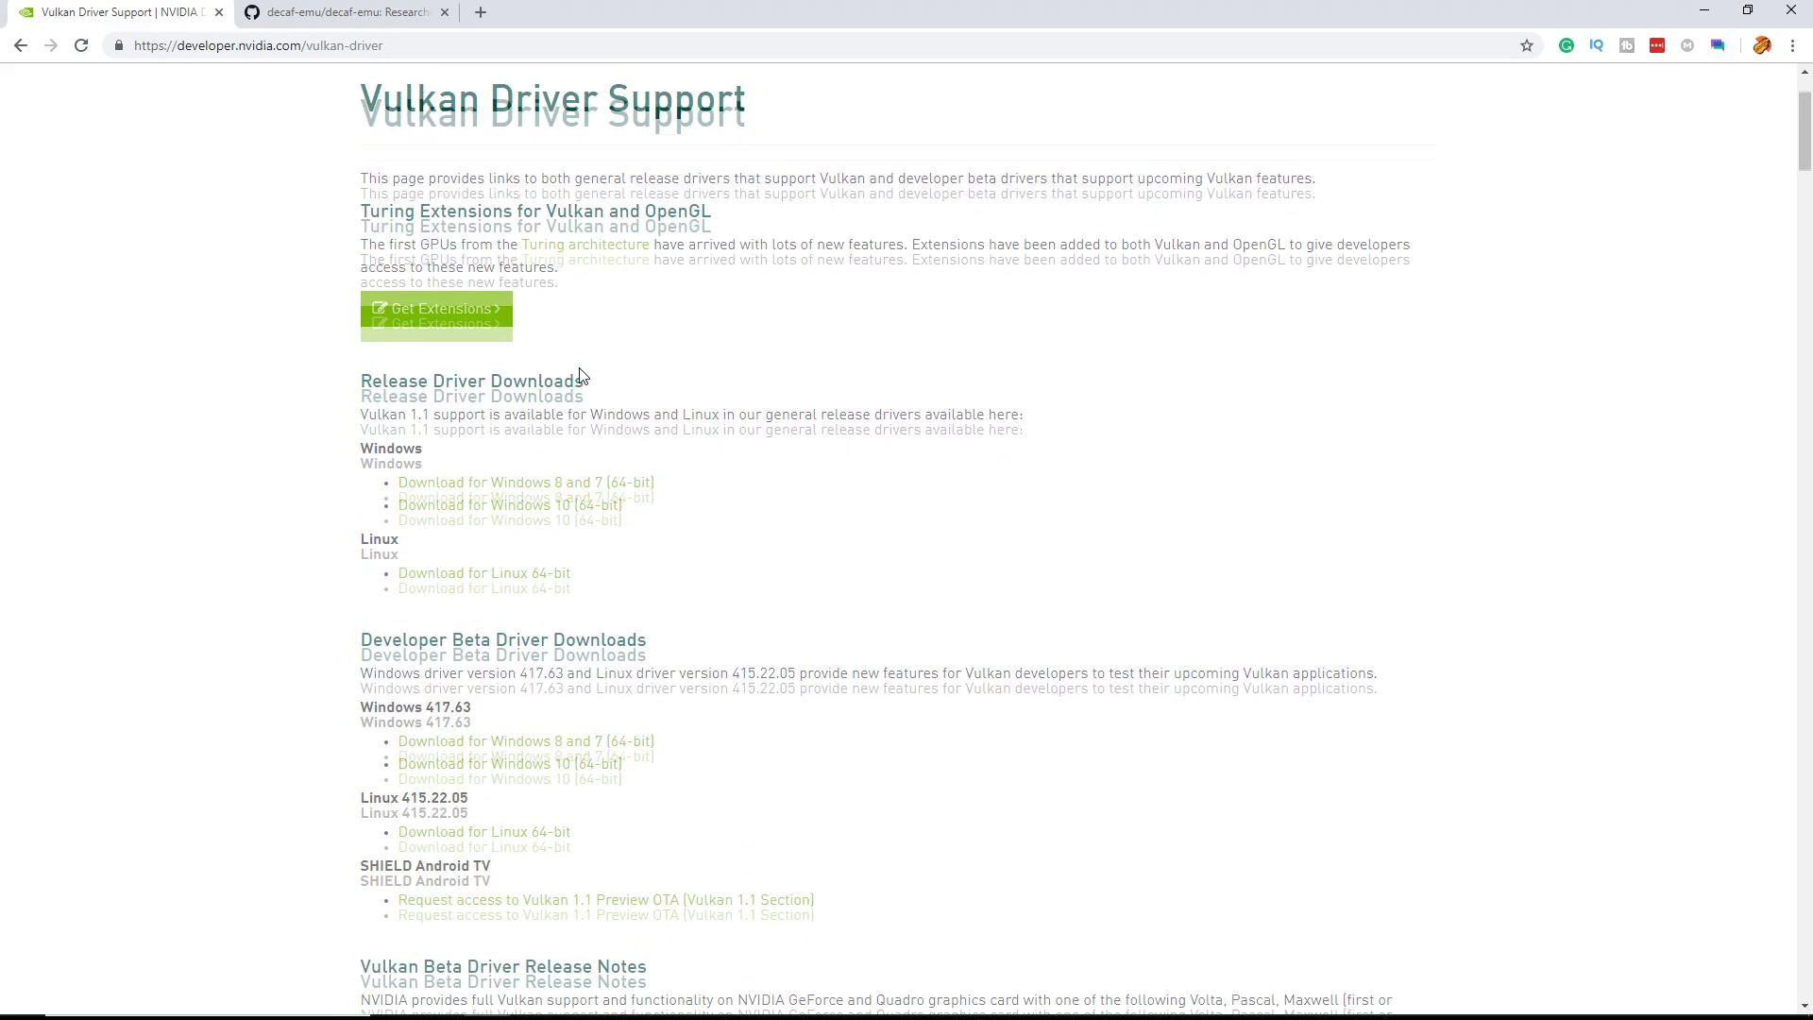
{"action": "scroll", "coordinate": [580, 376], "scroll_direction": "down", "scroll_amount": 2}
{"action": "left_click_drag", "start_coordinate": [356, 423], "coordinate": [578, 423]}
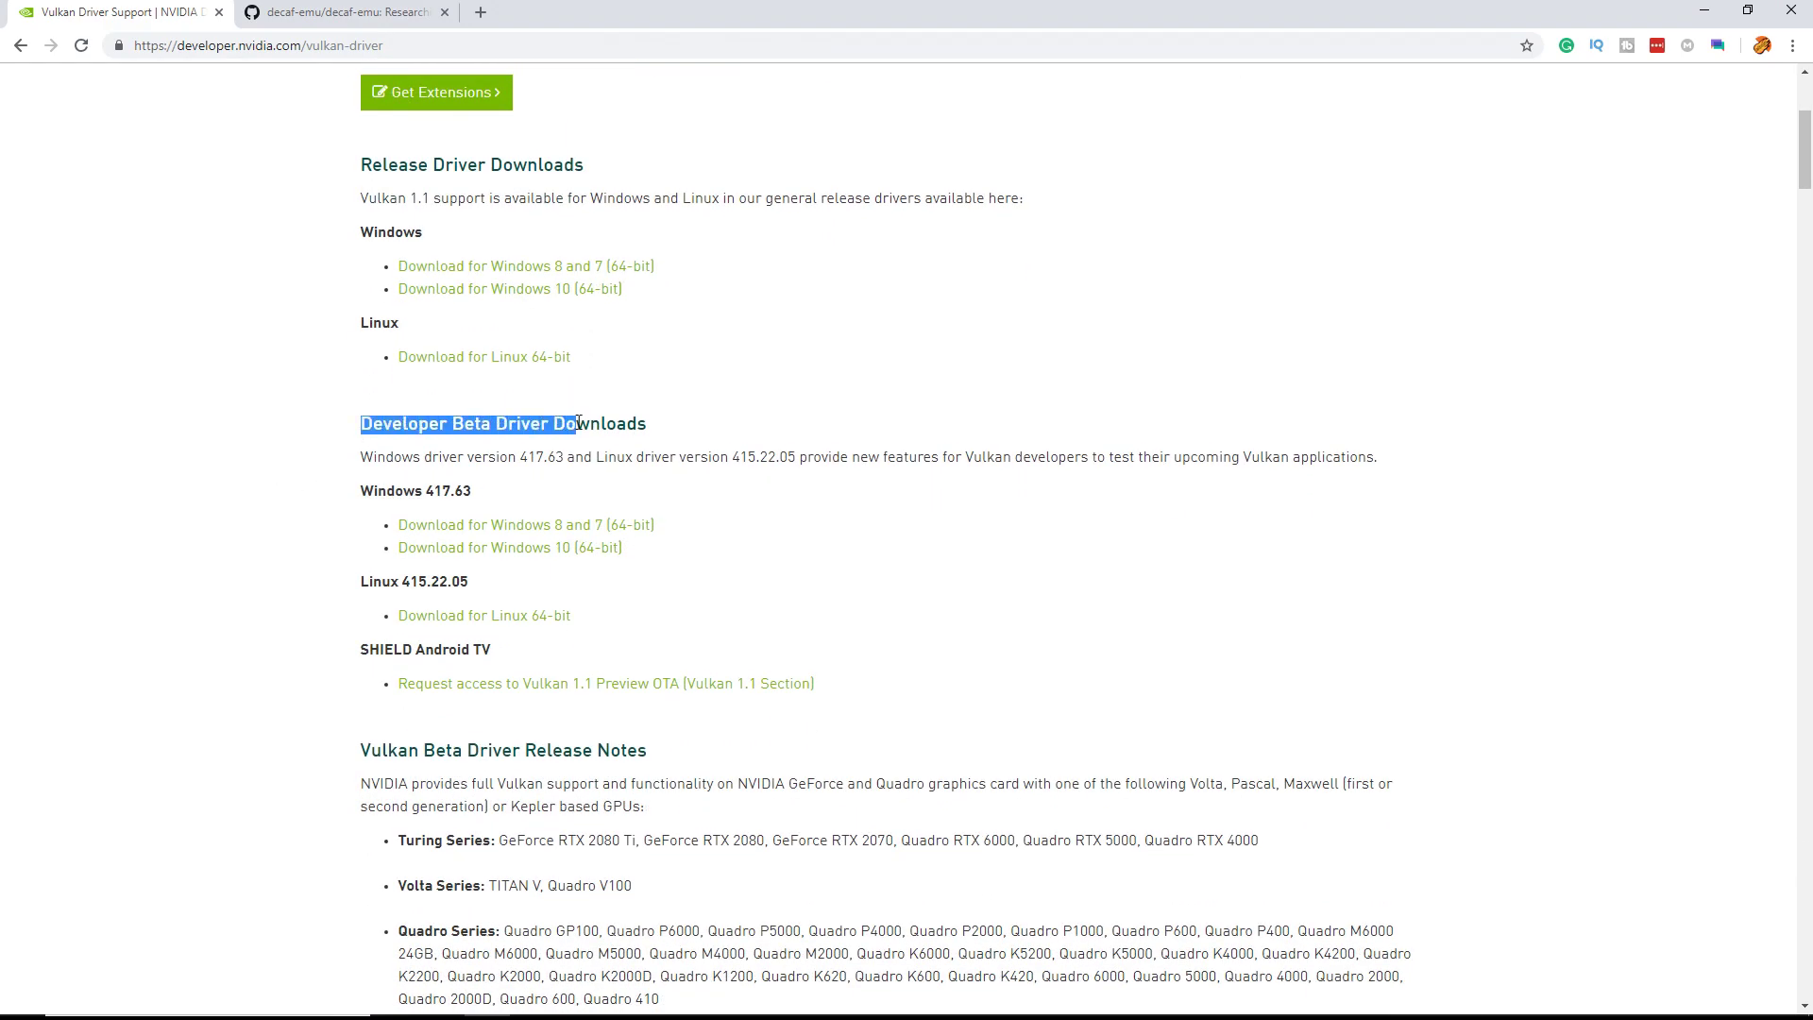
{"action": "left_click", "coordinate": [571, 454]}
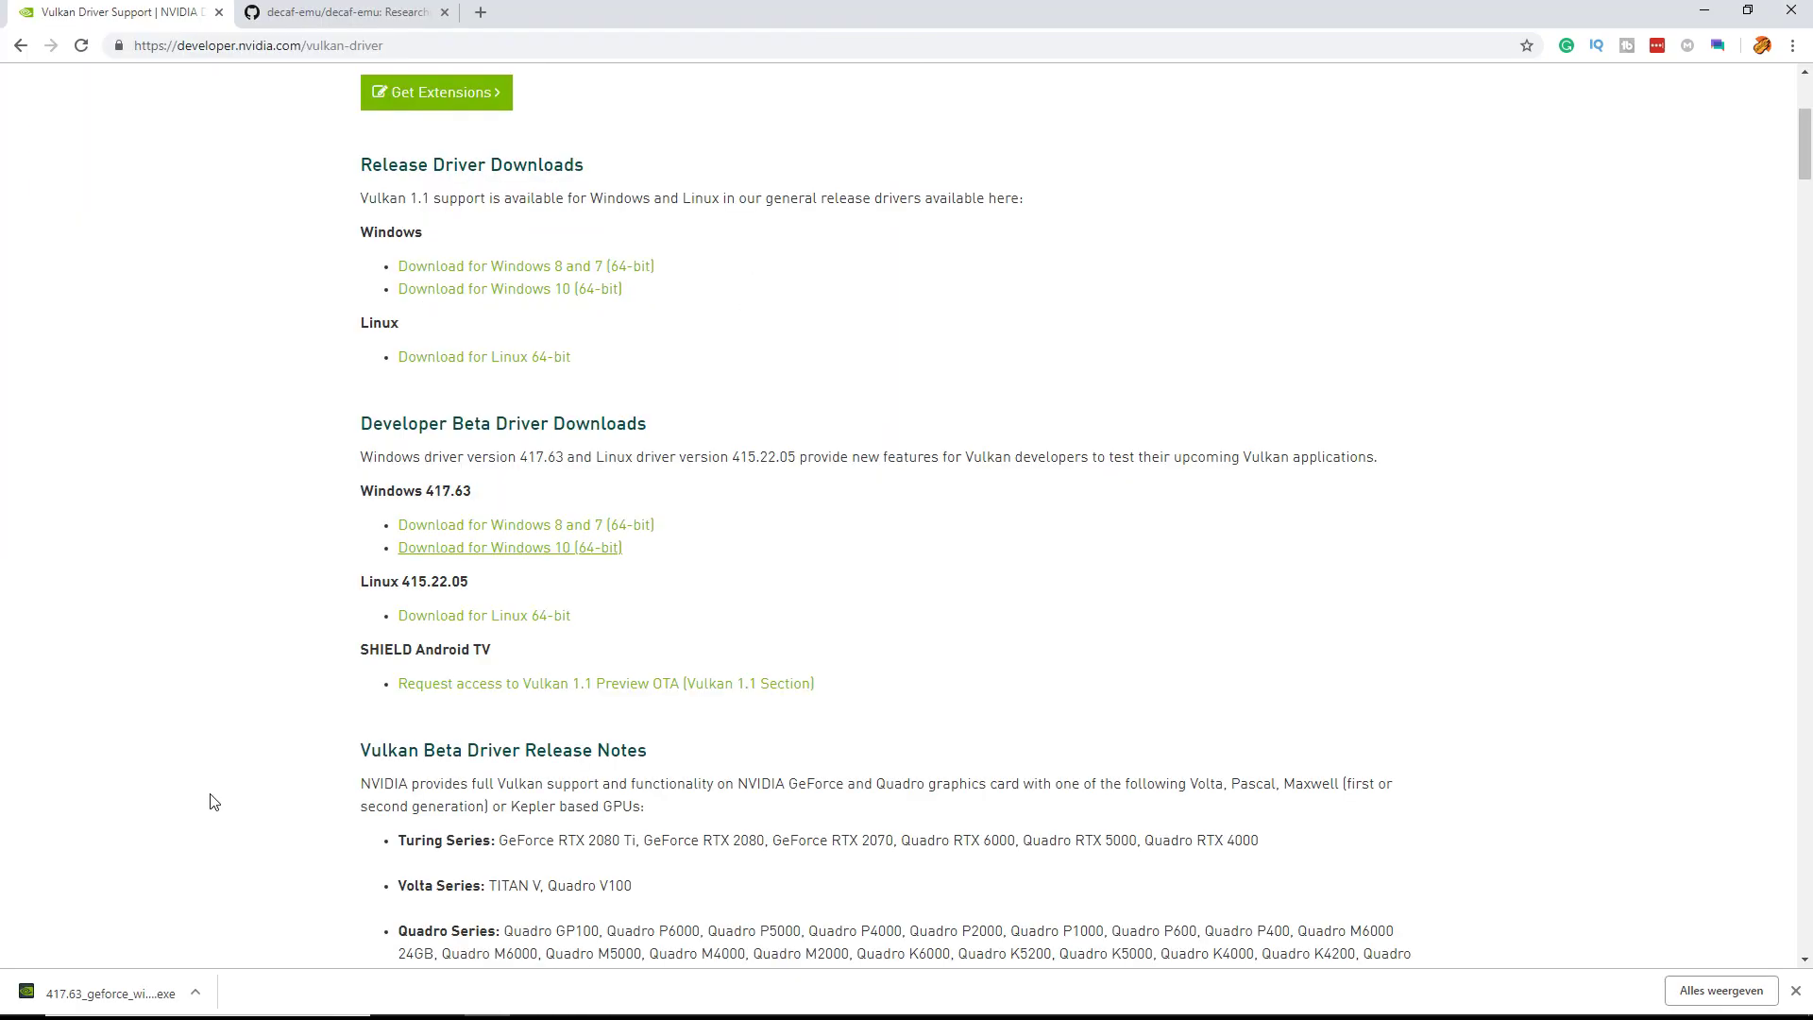
Launch the downloaded 417.63 graphics driver installer and accept its licence agreement.
{"action": "left_click", "coordinate": [76, 997]}
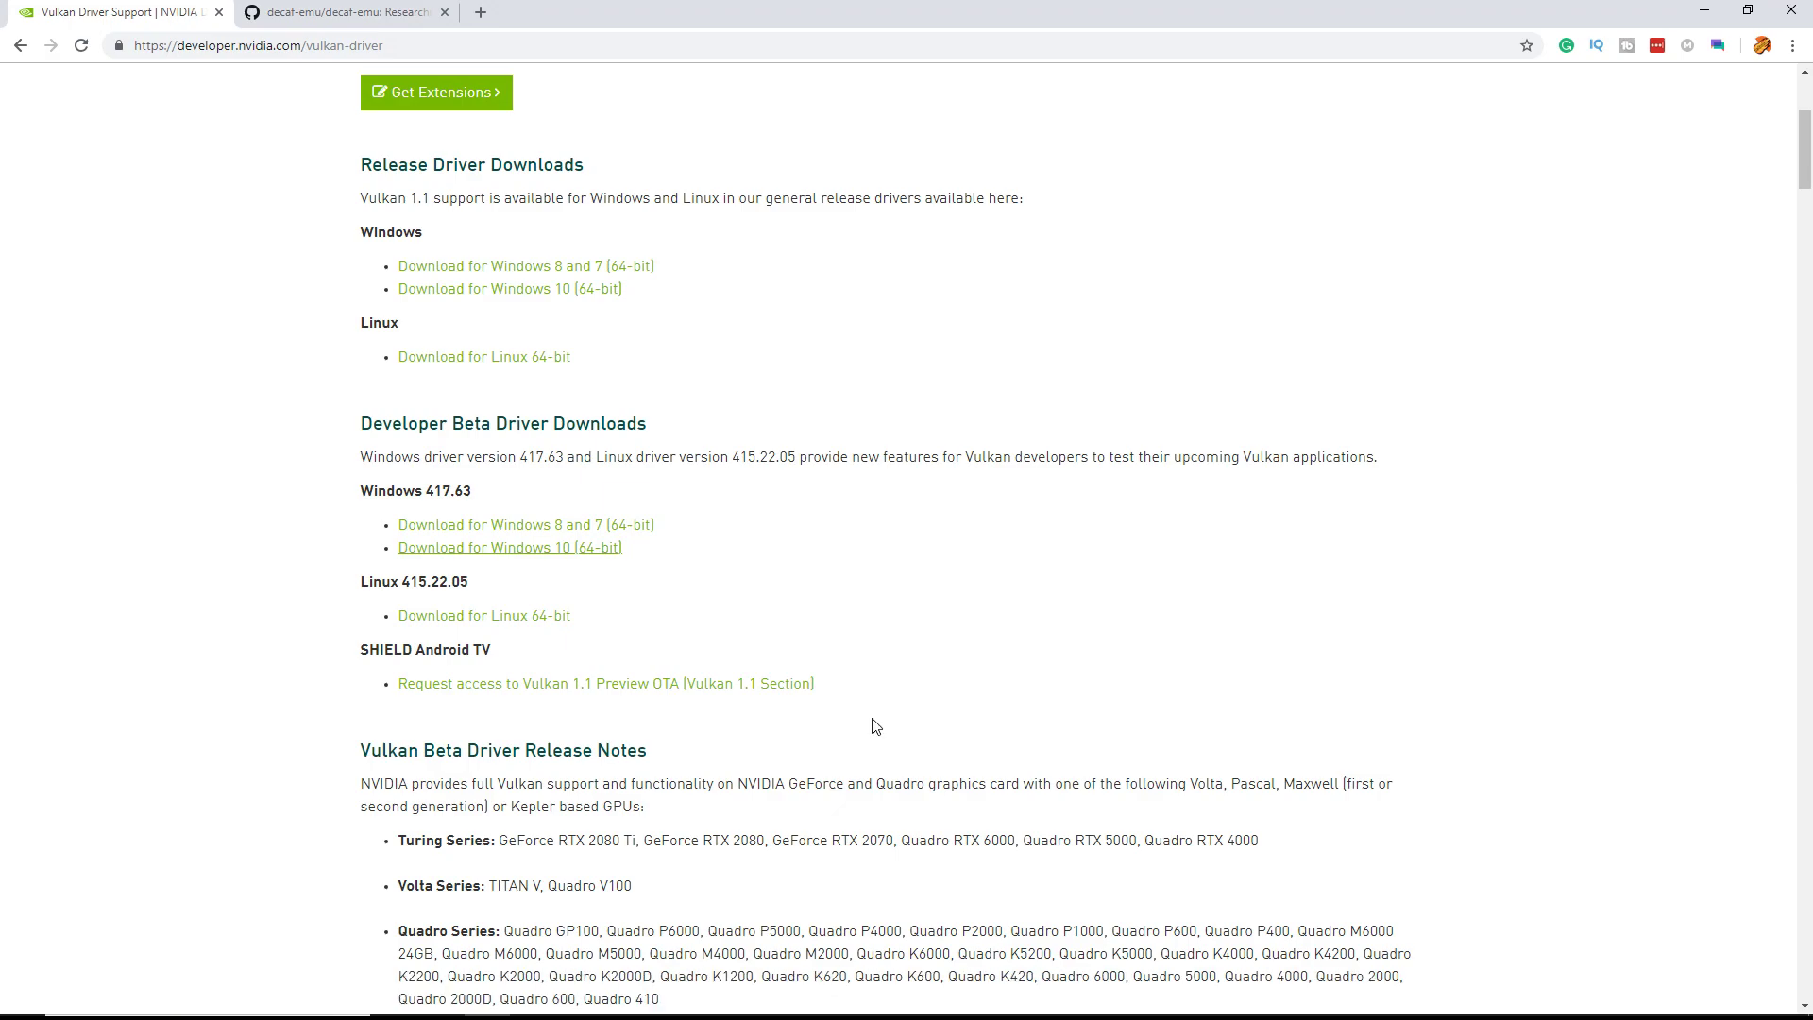
{"action": "left_click", "coordinate": [885, 554]}
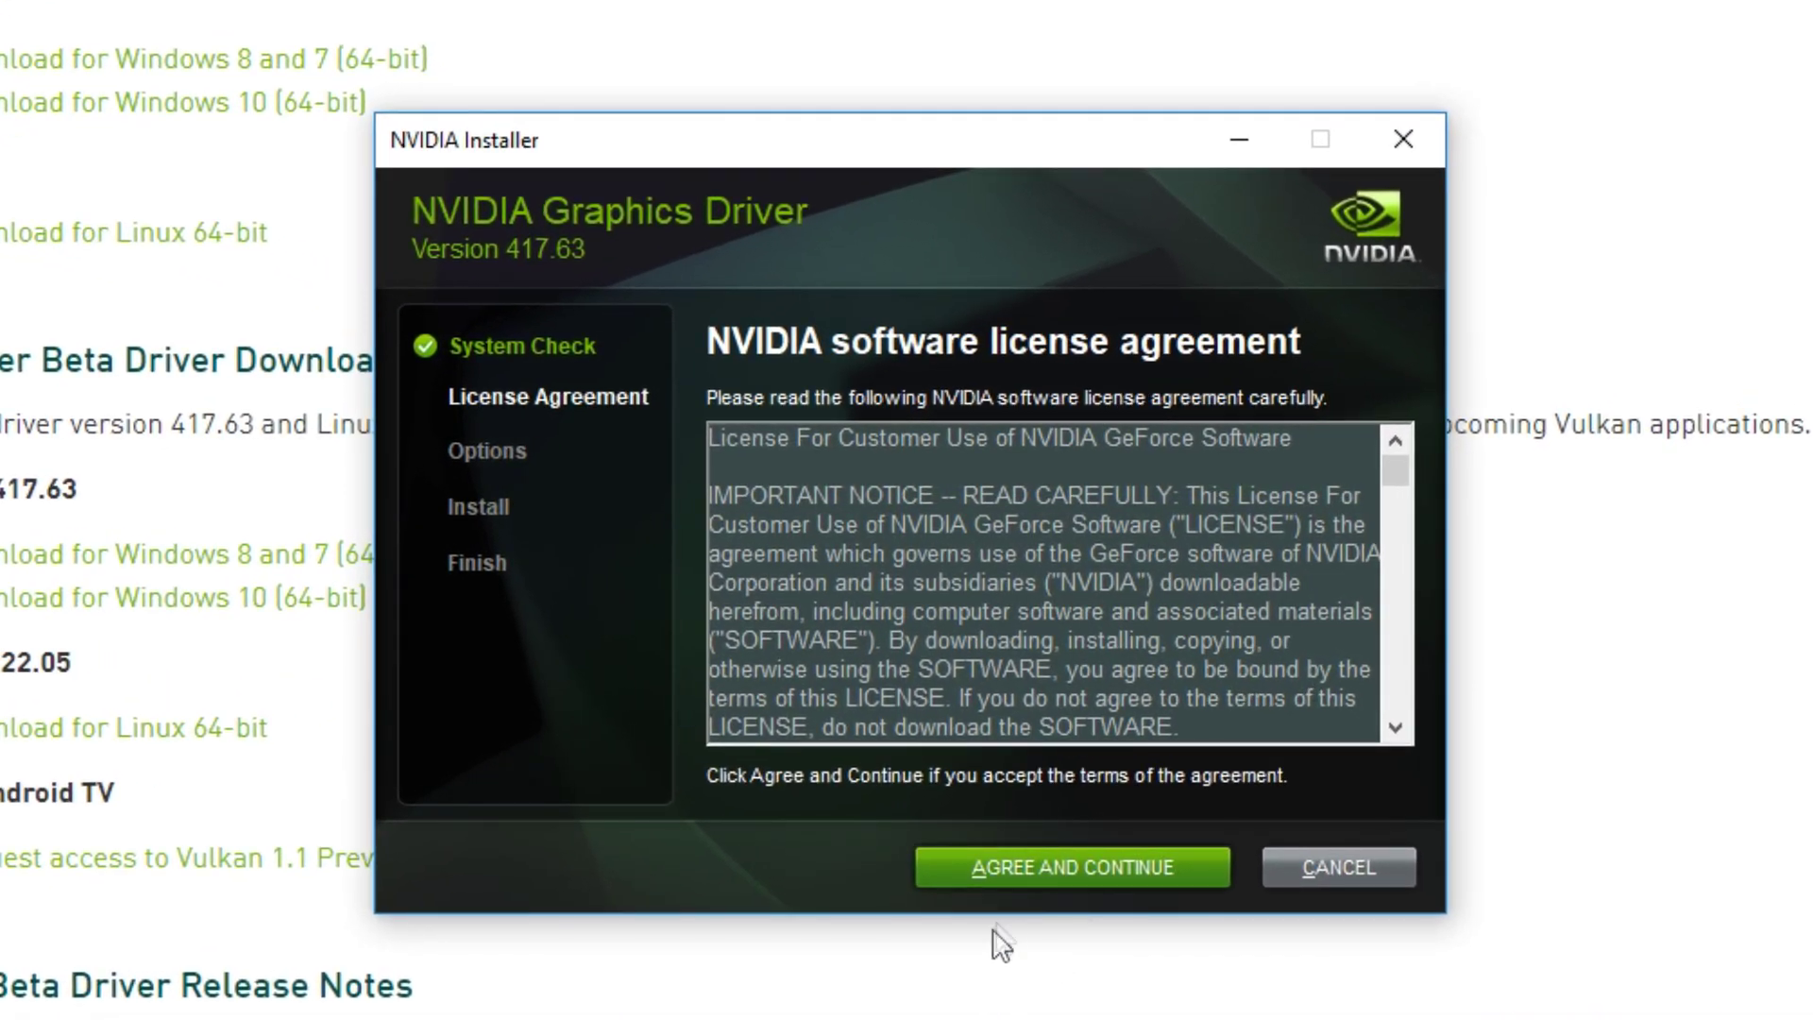
{"action": "left_click", "coordinate": [1035, 869]}
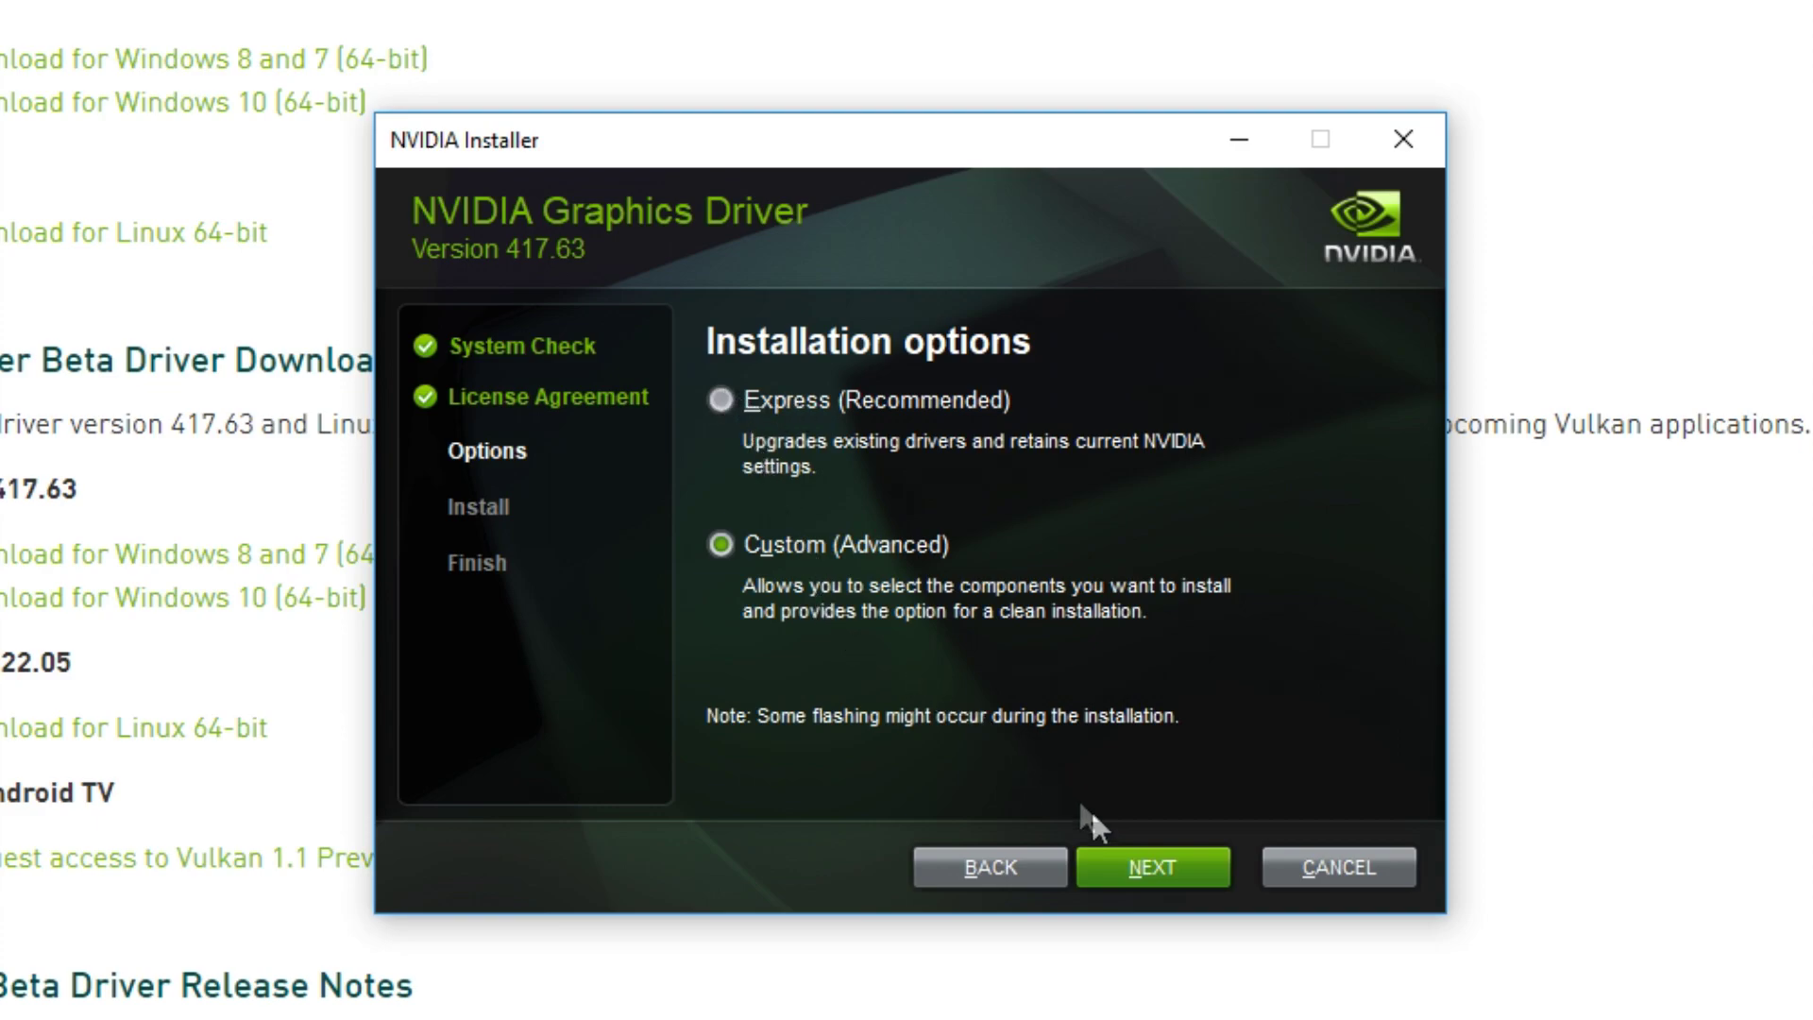
Review the driver components offered by the Custom (Advanced) installation and cancel the installer.
{"action": "left_click", "coordinate": [1144, 861]}
{"action": "scroll", "coordinate": [831, 566], "scroll_direction": "down", "scroll_amount": 1}
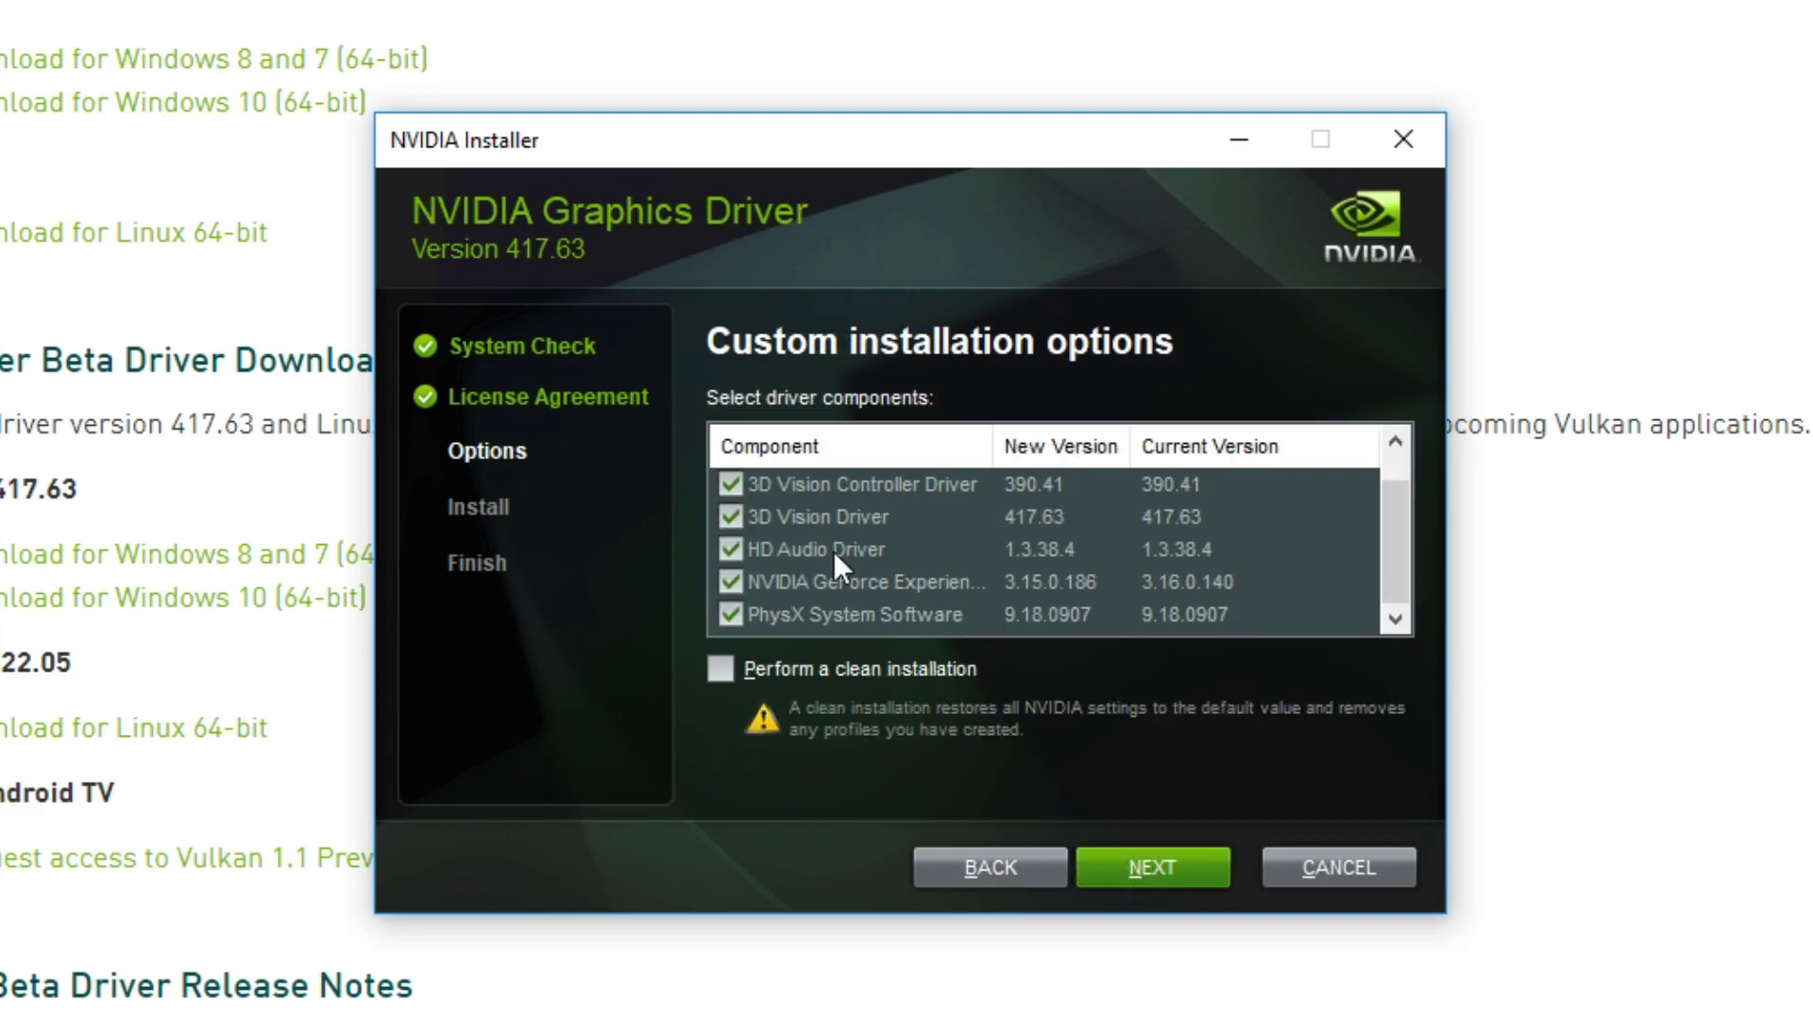
{"action": "scroll", "coordinate": [835, 555], "scroll_direction": "up", "scroll_amount": 1}
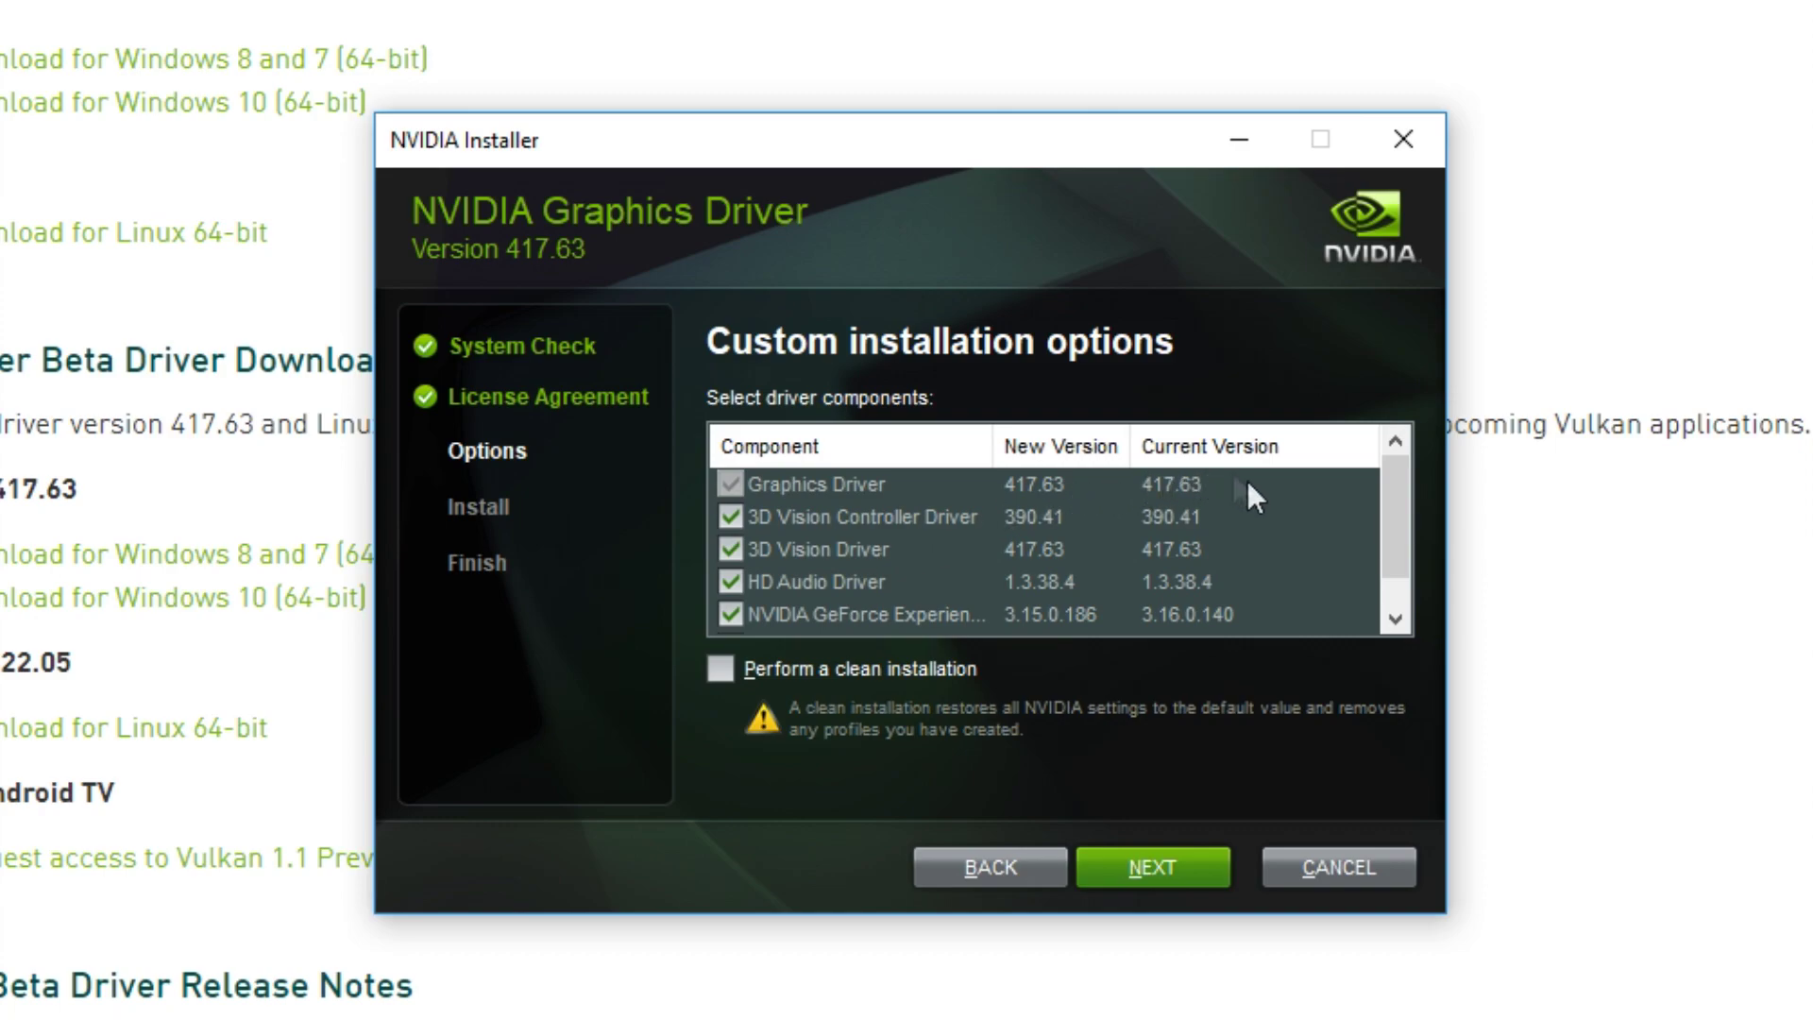
{"action": "scroll", "coordinate": [958, 576], "scroll_direction": "down", "scroll_amount": 1}
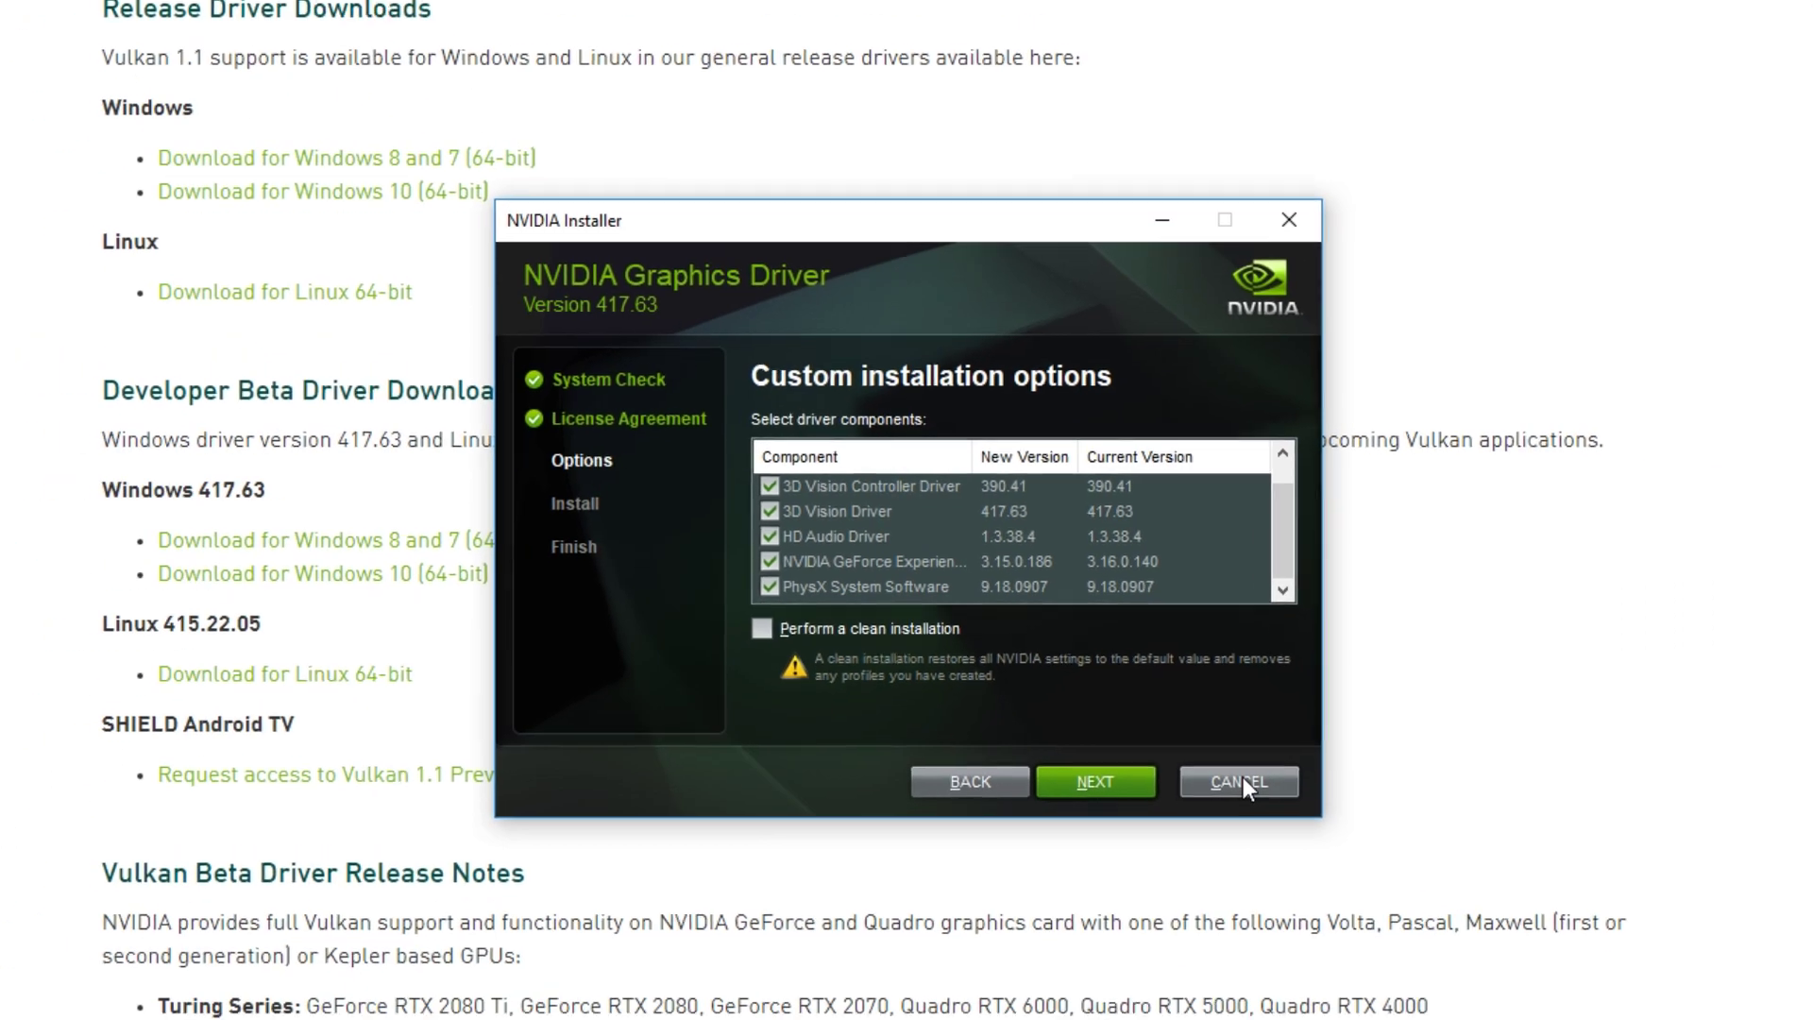
{"action": "left_click", "coordinate": [1240, 782]}
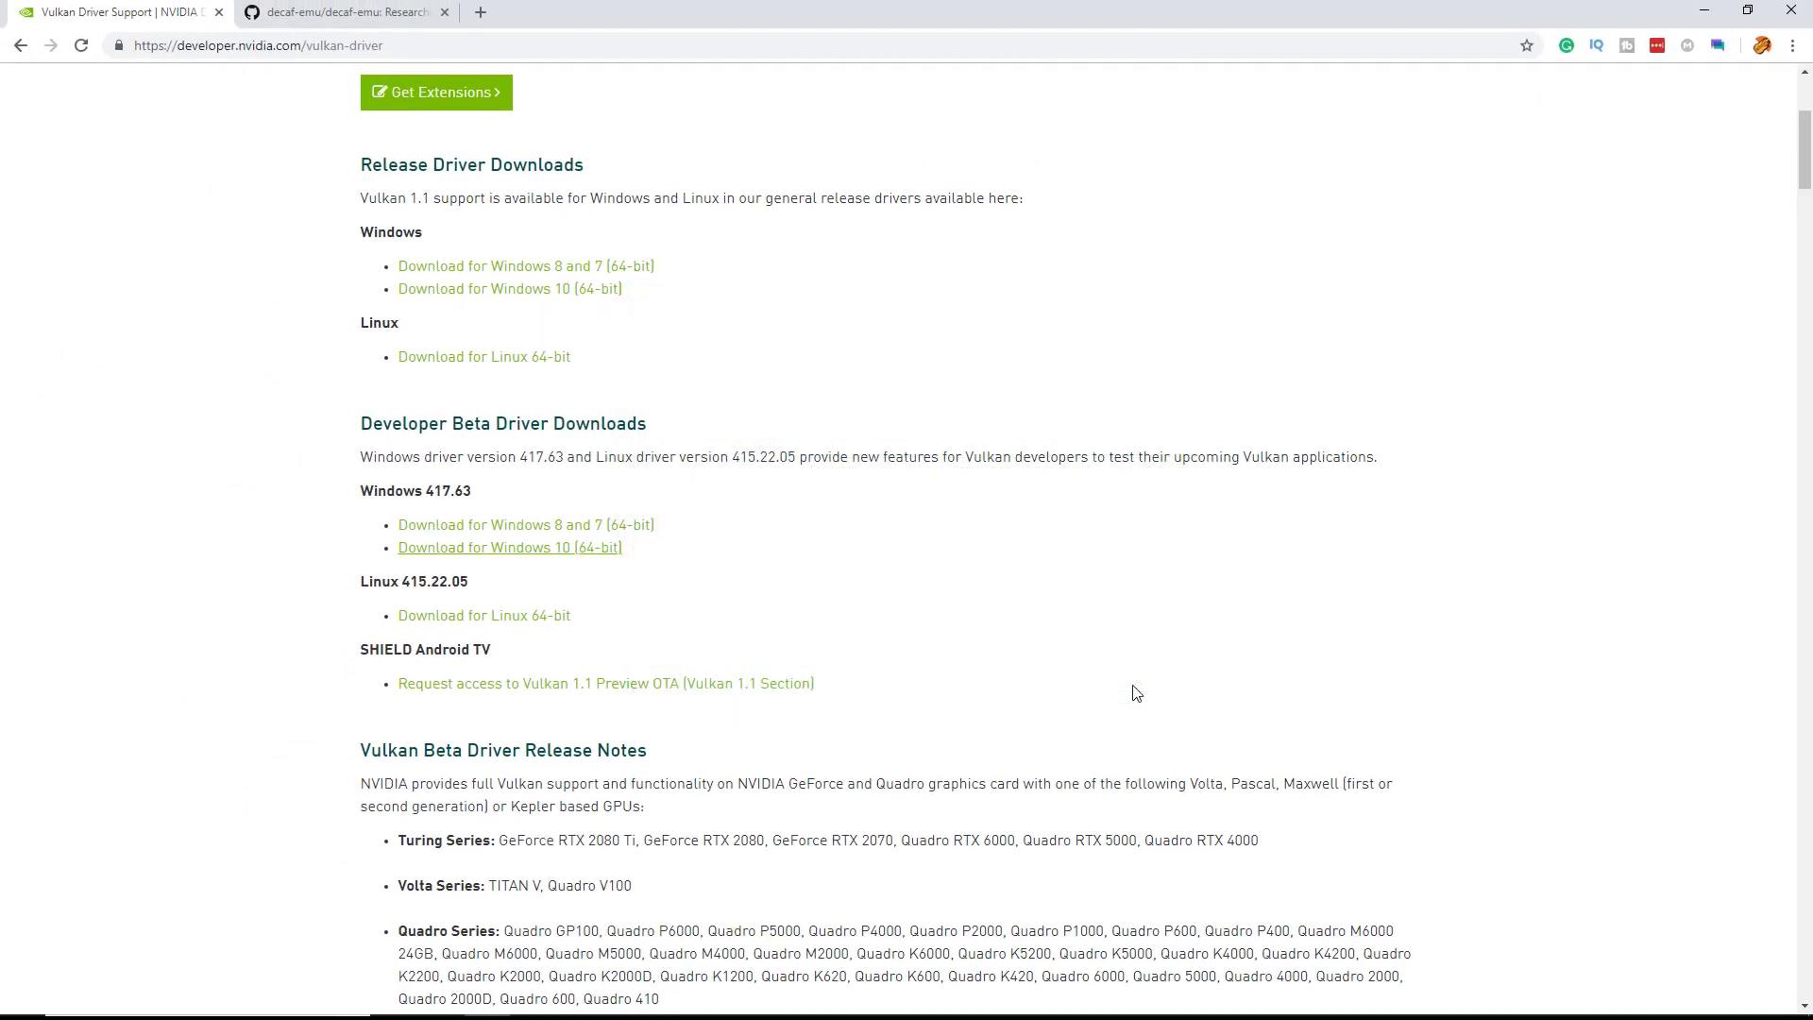
Read the system requirements in the decaf-emu README on GitHub.
{"action": "left_click", "coordinate": [331, 15]}
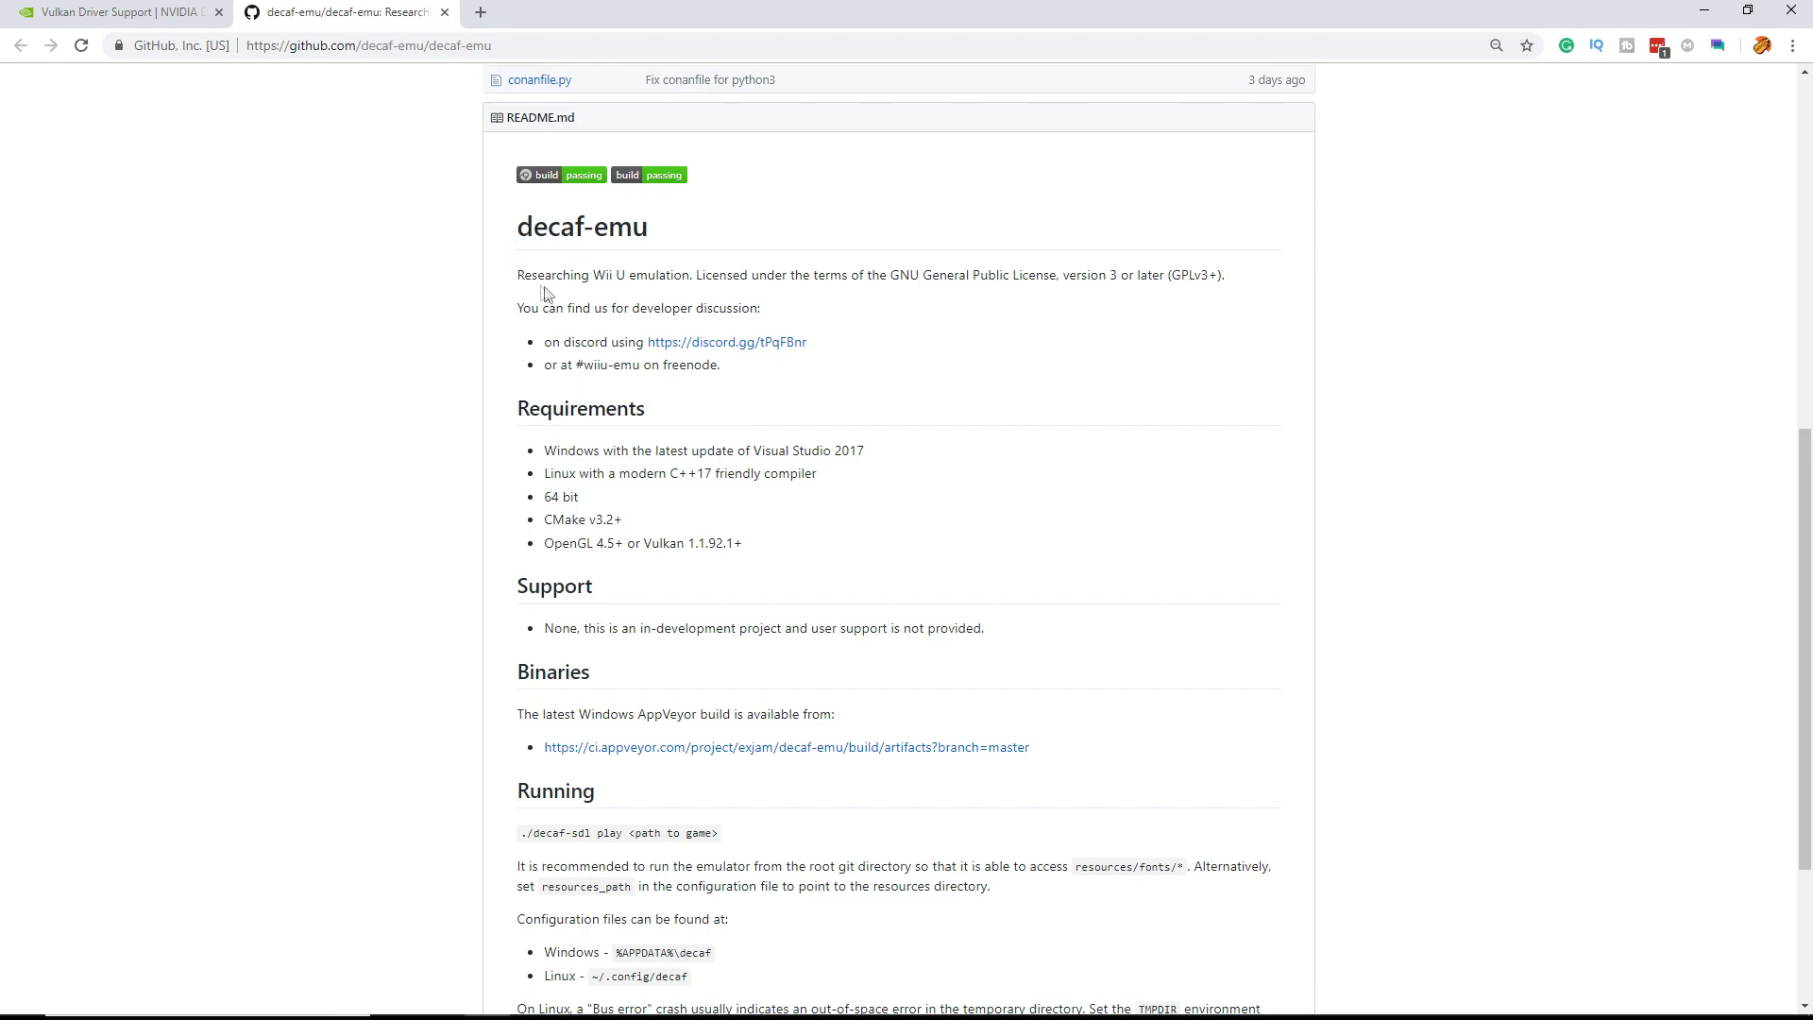
{"action": "left_click_drag", "start_coordinate": [724, 385], "coordinate": [568, 363]}
{"action": "left_click", "coordinate": [586, 397]}
{"action": "scroll", "coordinate": [788, 472], "scroll_direction": "down", "scroll_amount": 1}
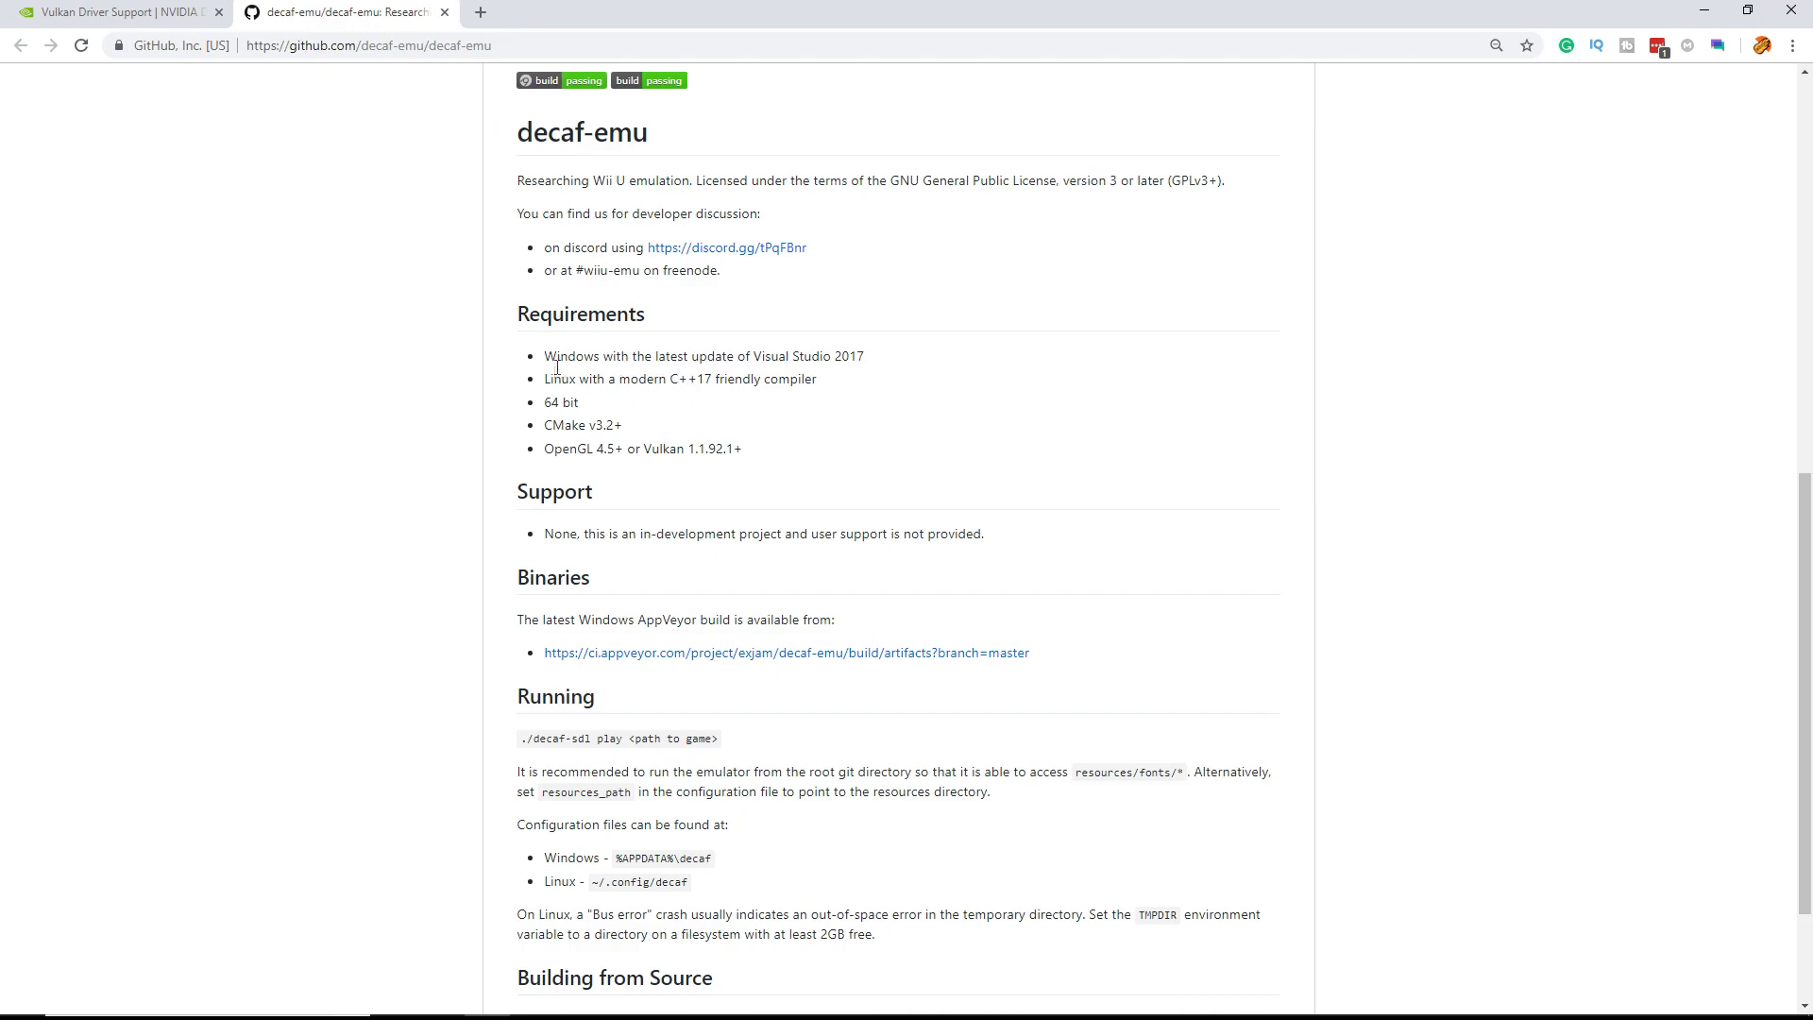
{"action": "left_click_drag", "start_coordinate": [547, 356], "coordinate": [660, 441]}
{"action": "left_click", "coordinate": [721, 445]}
Download decaf-bin.zip from the latest AppVeyor build into the emulator\wii u folder on drive E.
{"action": "left_click", "coordinate": [607, 659]}
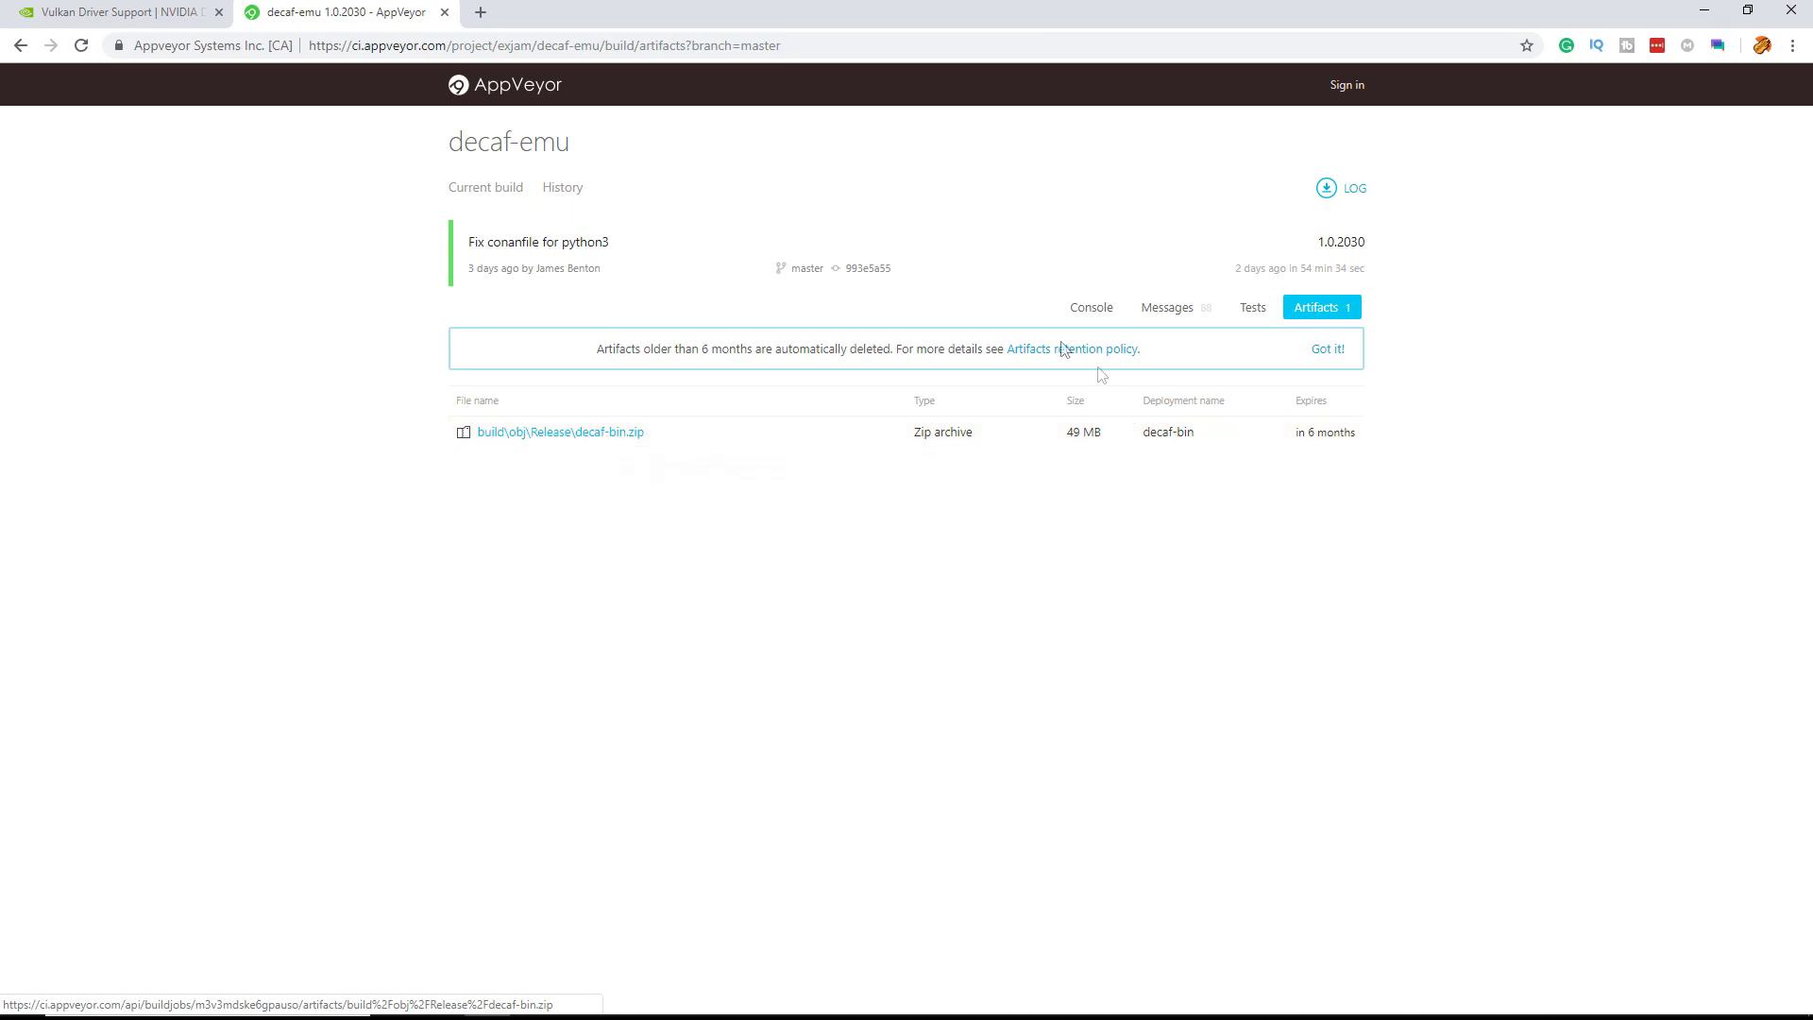
{"action": "left_click", "coordinate": [572, 445]}
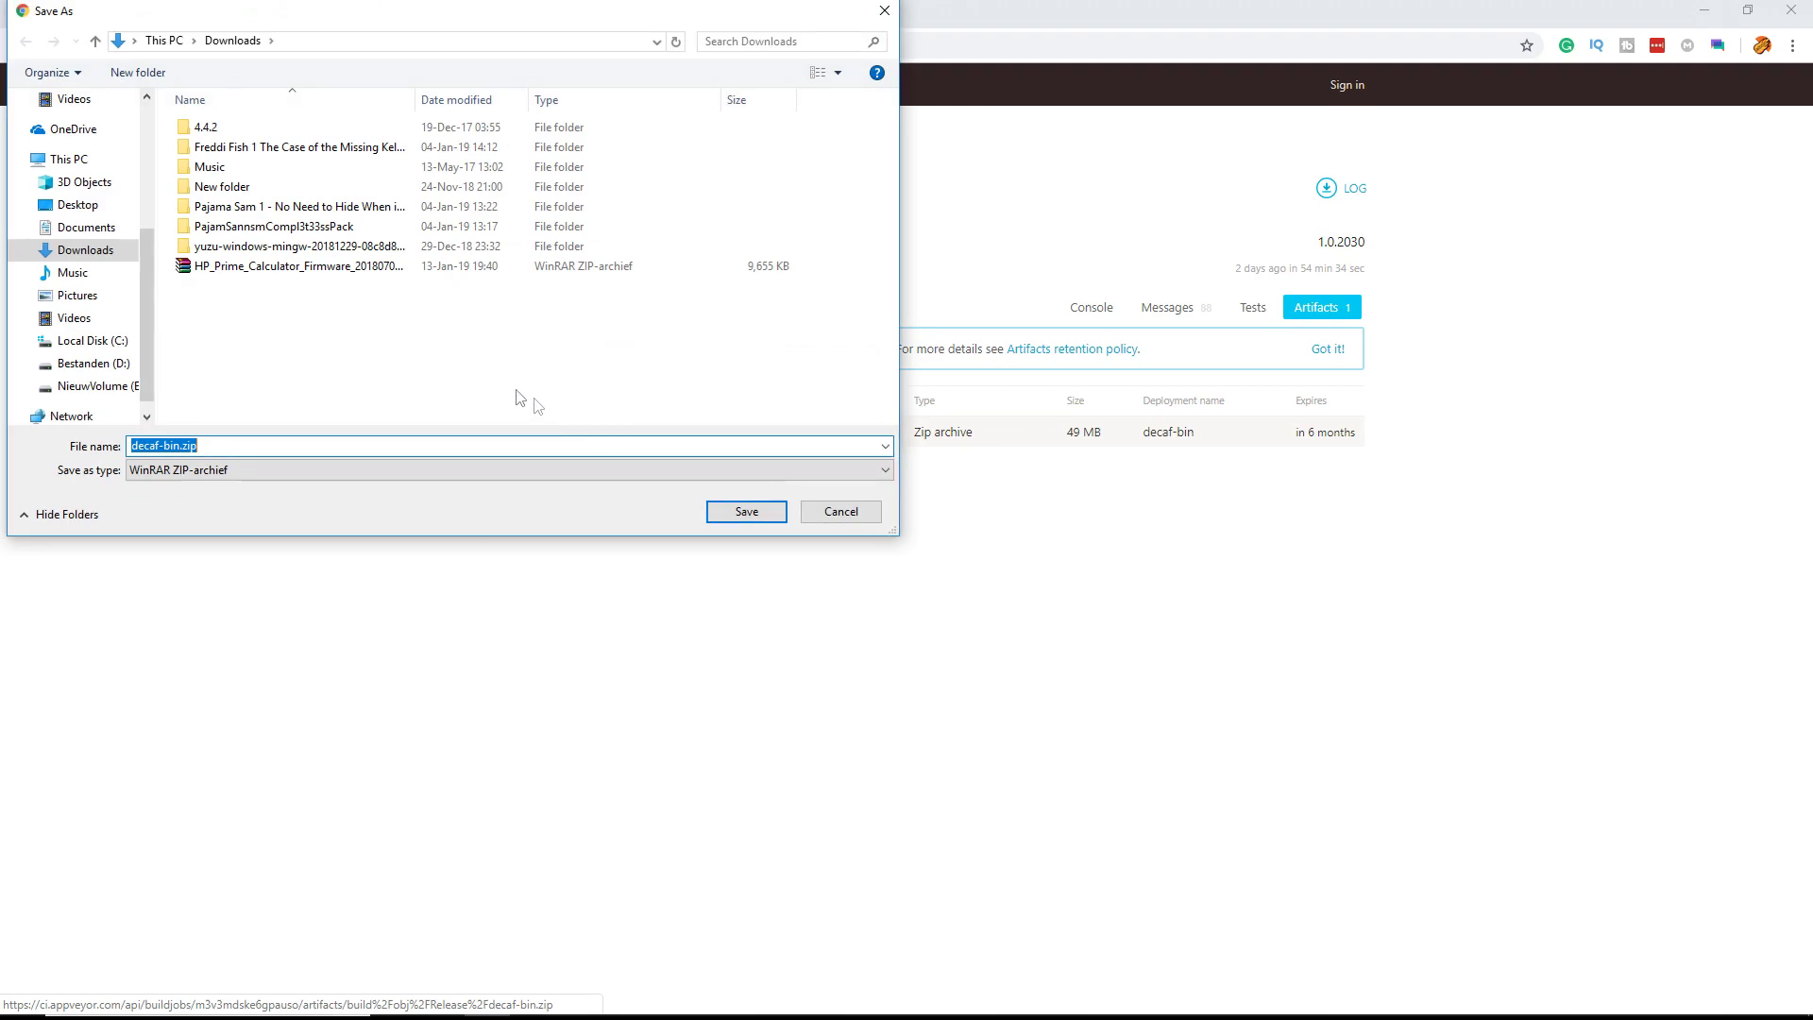
{"action": "left_click", "coordinate": [66, 384]}
{"action": "left_click", "coordinate": [240, 136]}
{"action": "double_click", "coordinate": [241, 136]}
{"action": "double_click", "coordinate": [238, 388]}
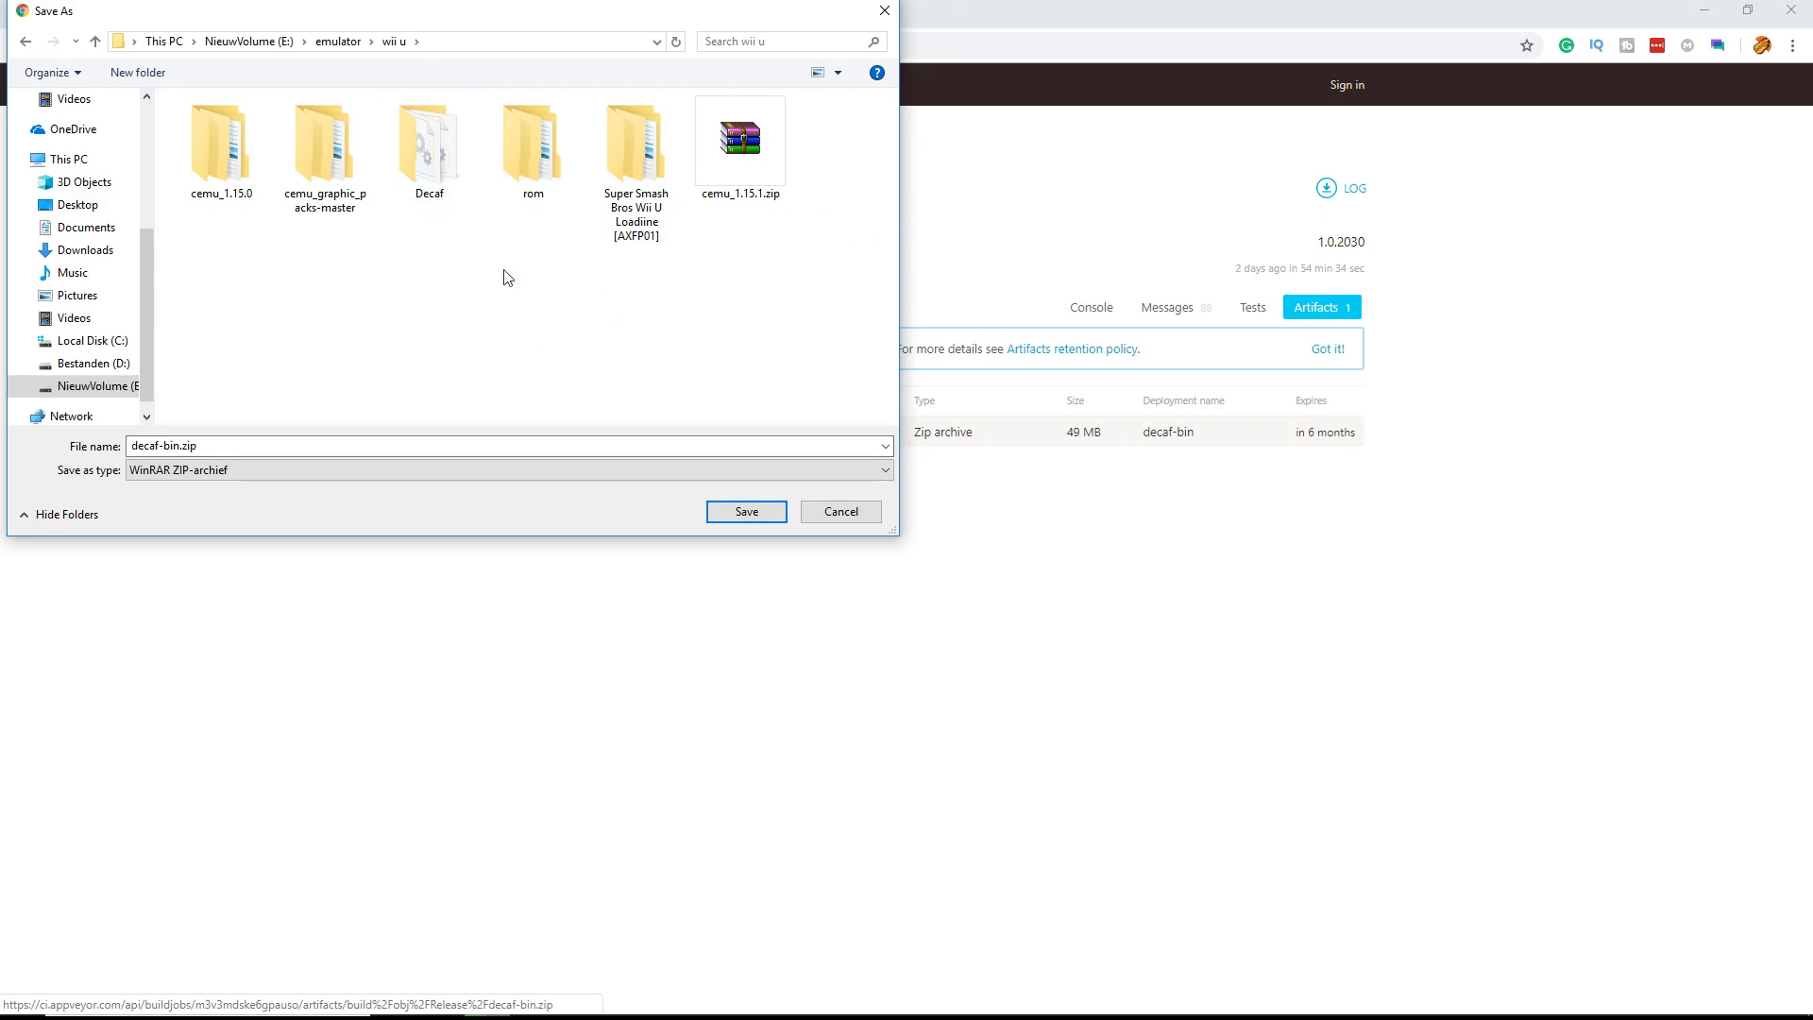
{"action": "left_click", "coordinate": [747, 513]}
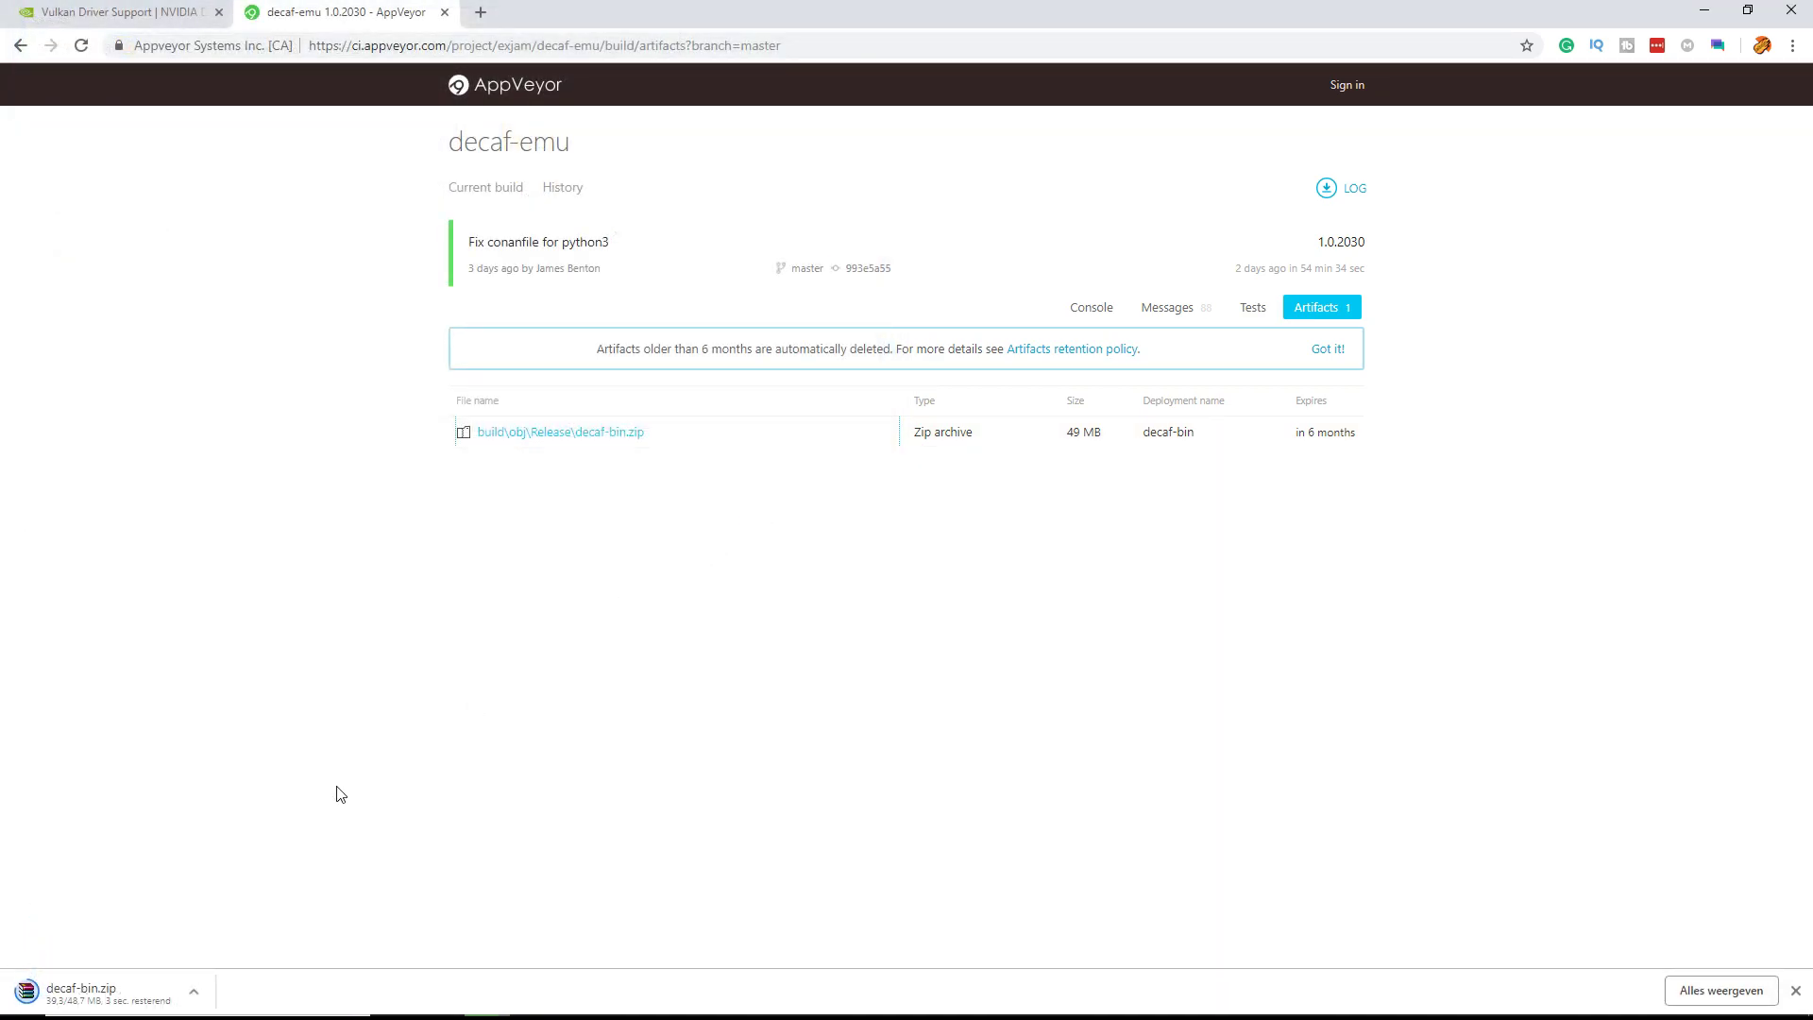
Show the downloaded decaf-bin.zip in its folder and extract it into a decaf-bin subfolder.
{"action": "left_click", "coordinate": [197, 995]}
{"action": "left_click", "coordinate": [233, 927]}
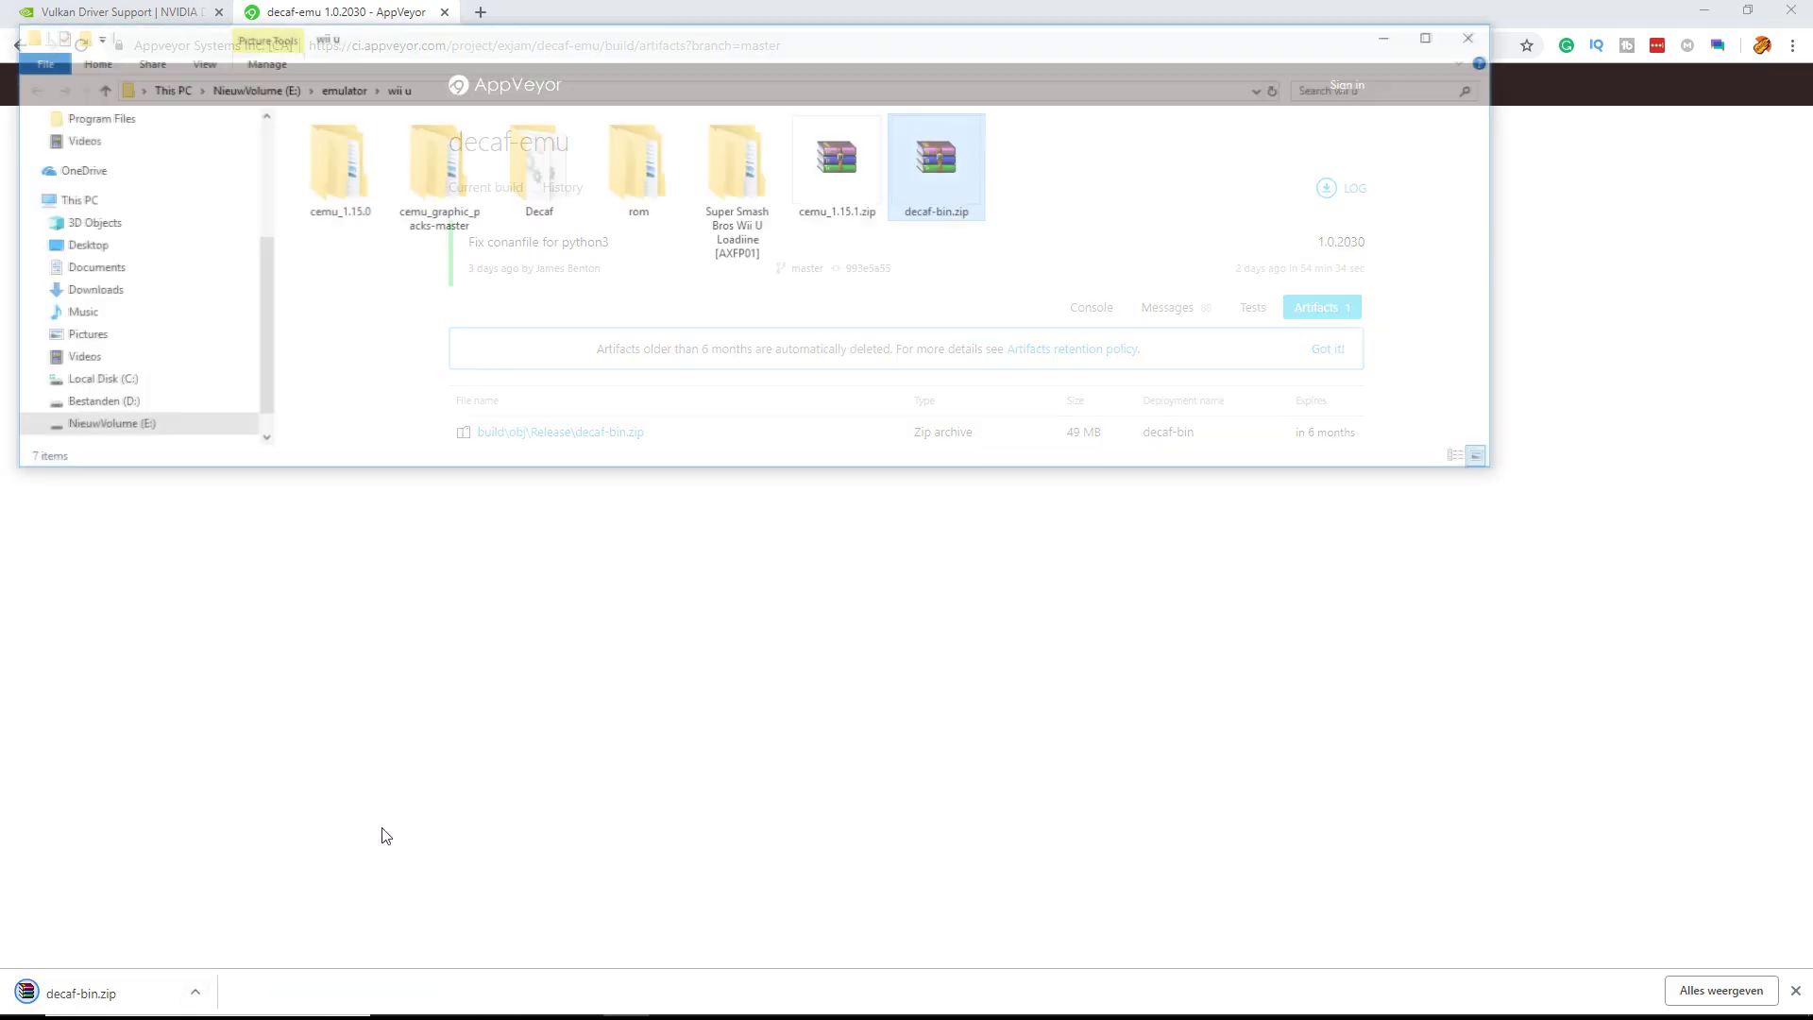
{"action": "right_click", "coordinate": [941, 189]}
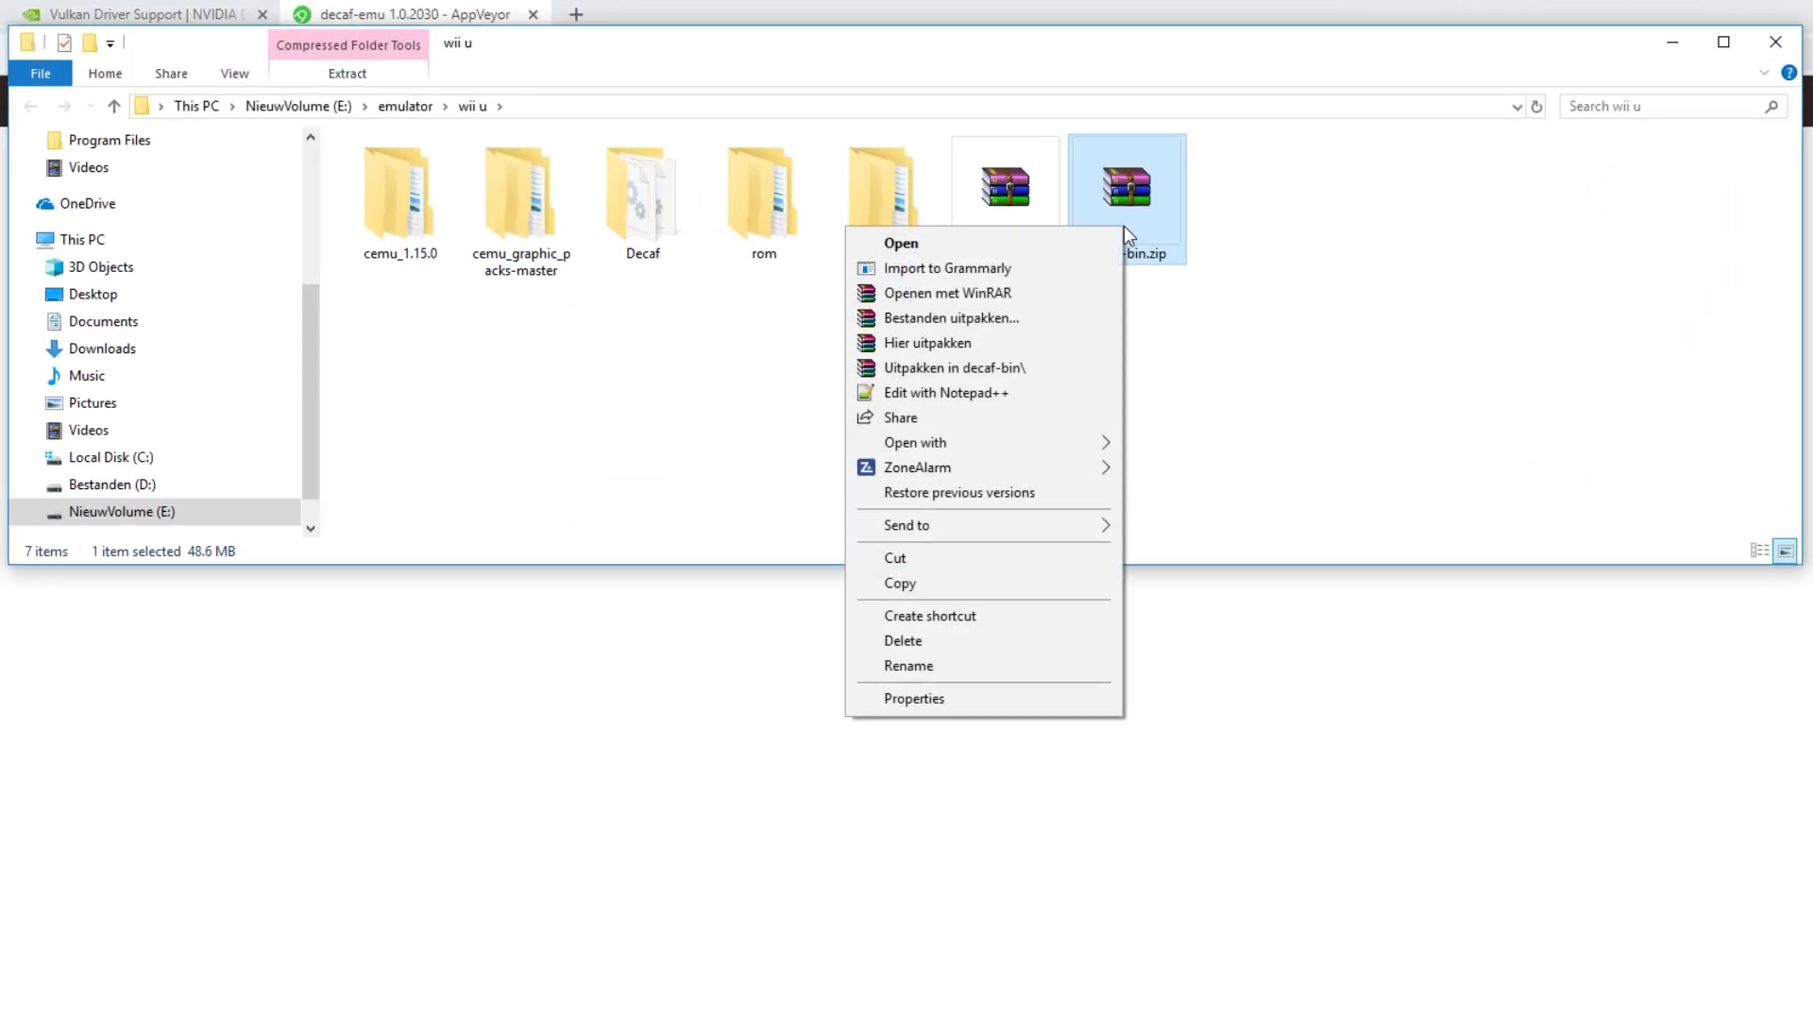
{"action": "left_click", "coordinate": [960, 368]}
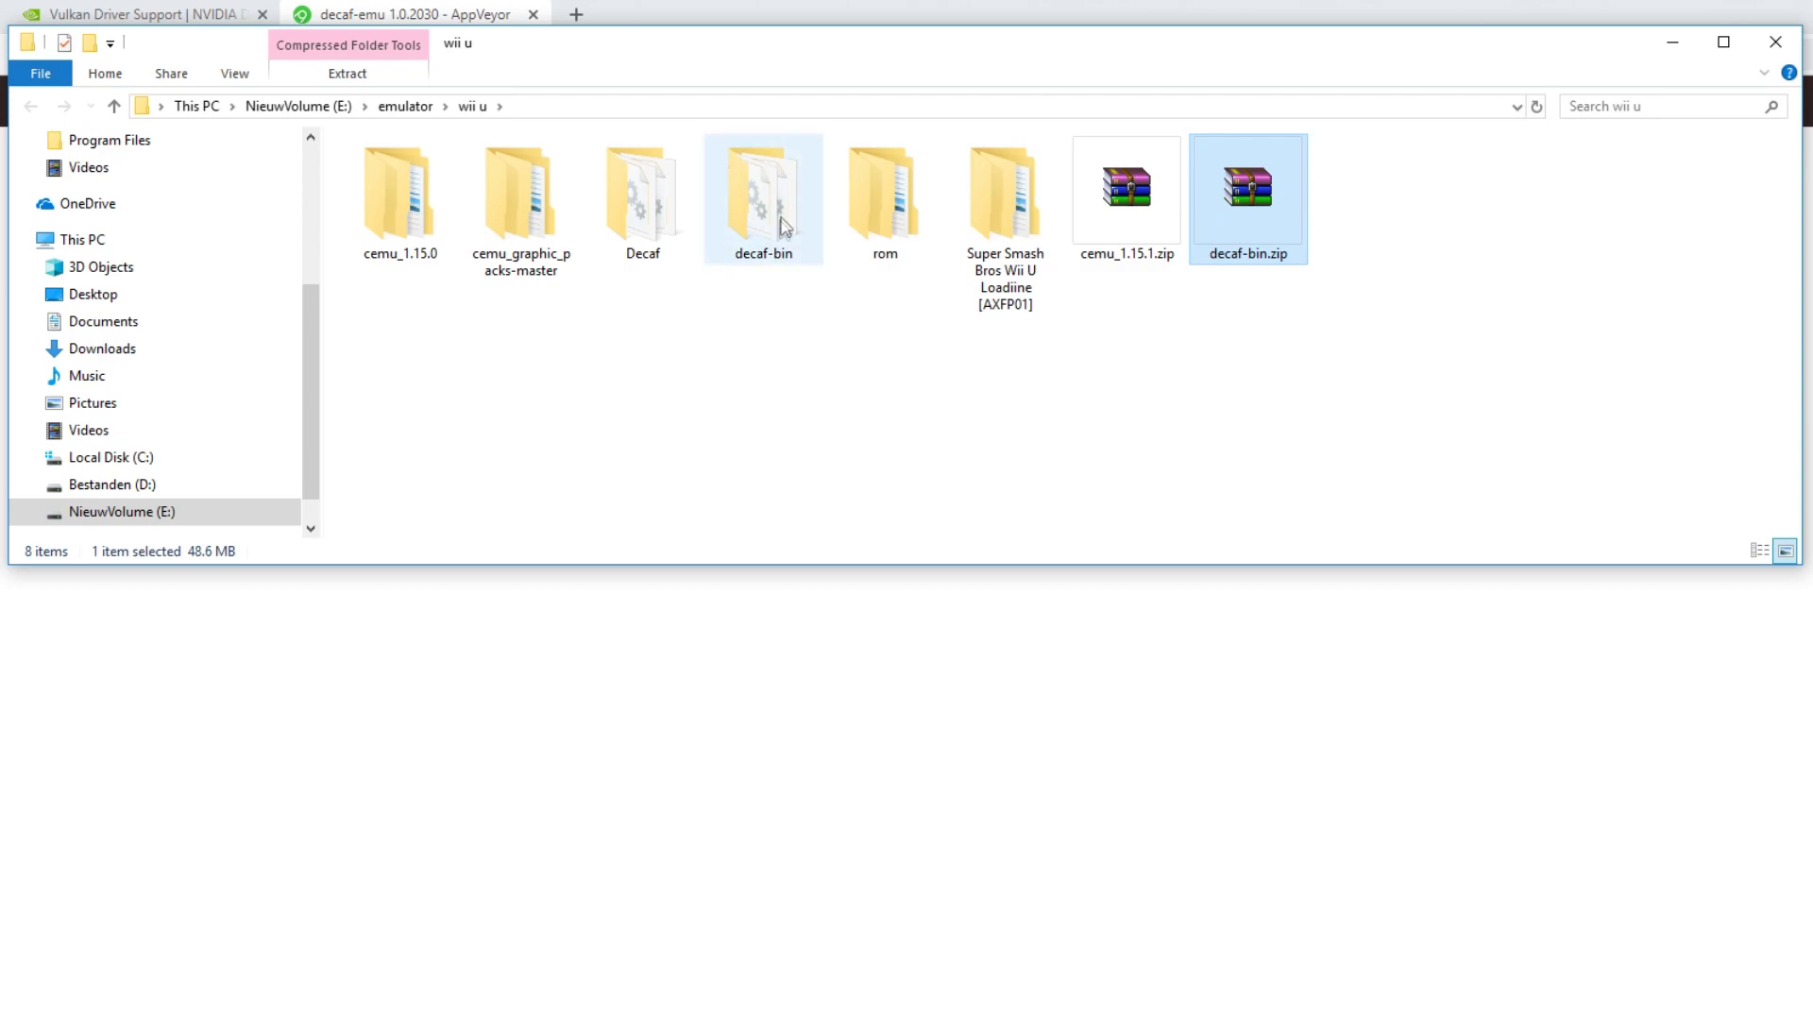
Launch decaf-qt.exe from the extracted decaf-bin folder.
{"action": "mouse_move", "coordinate": [782, 213]}
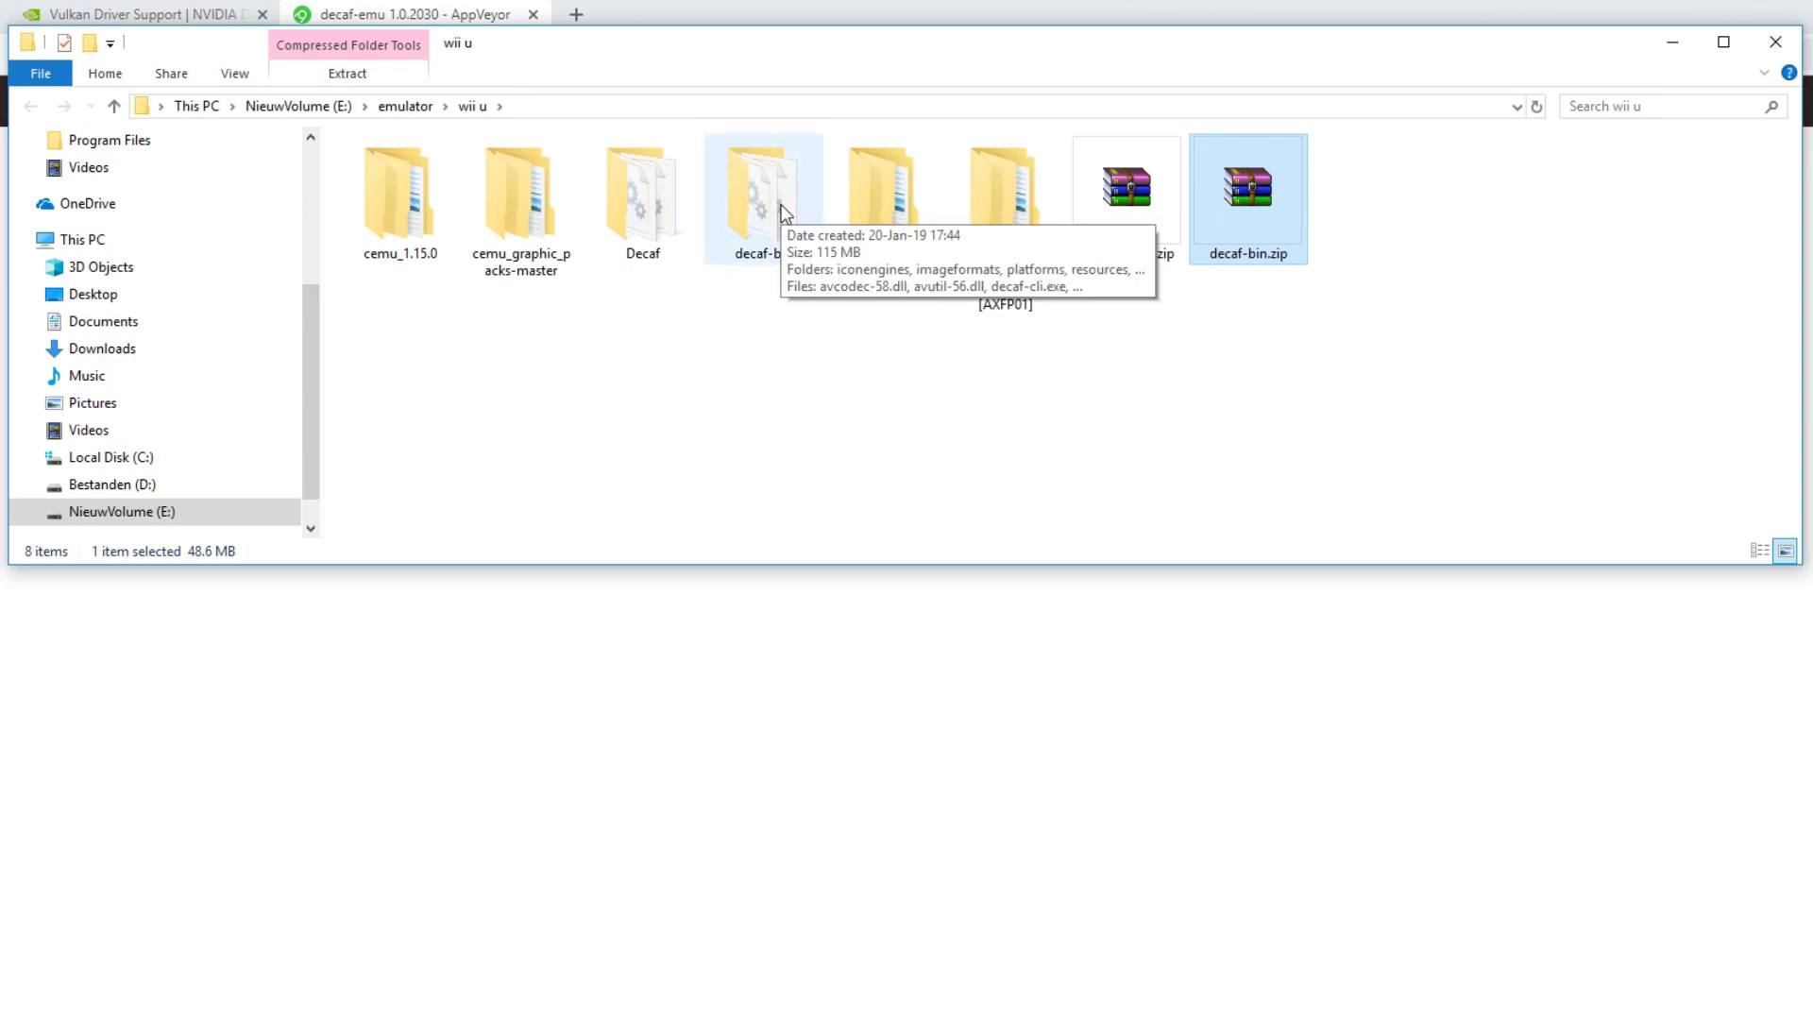
{"action": "double_click", "coordinate": [782, 214]}
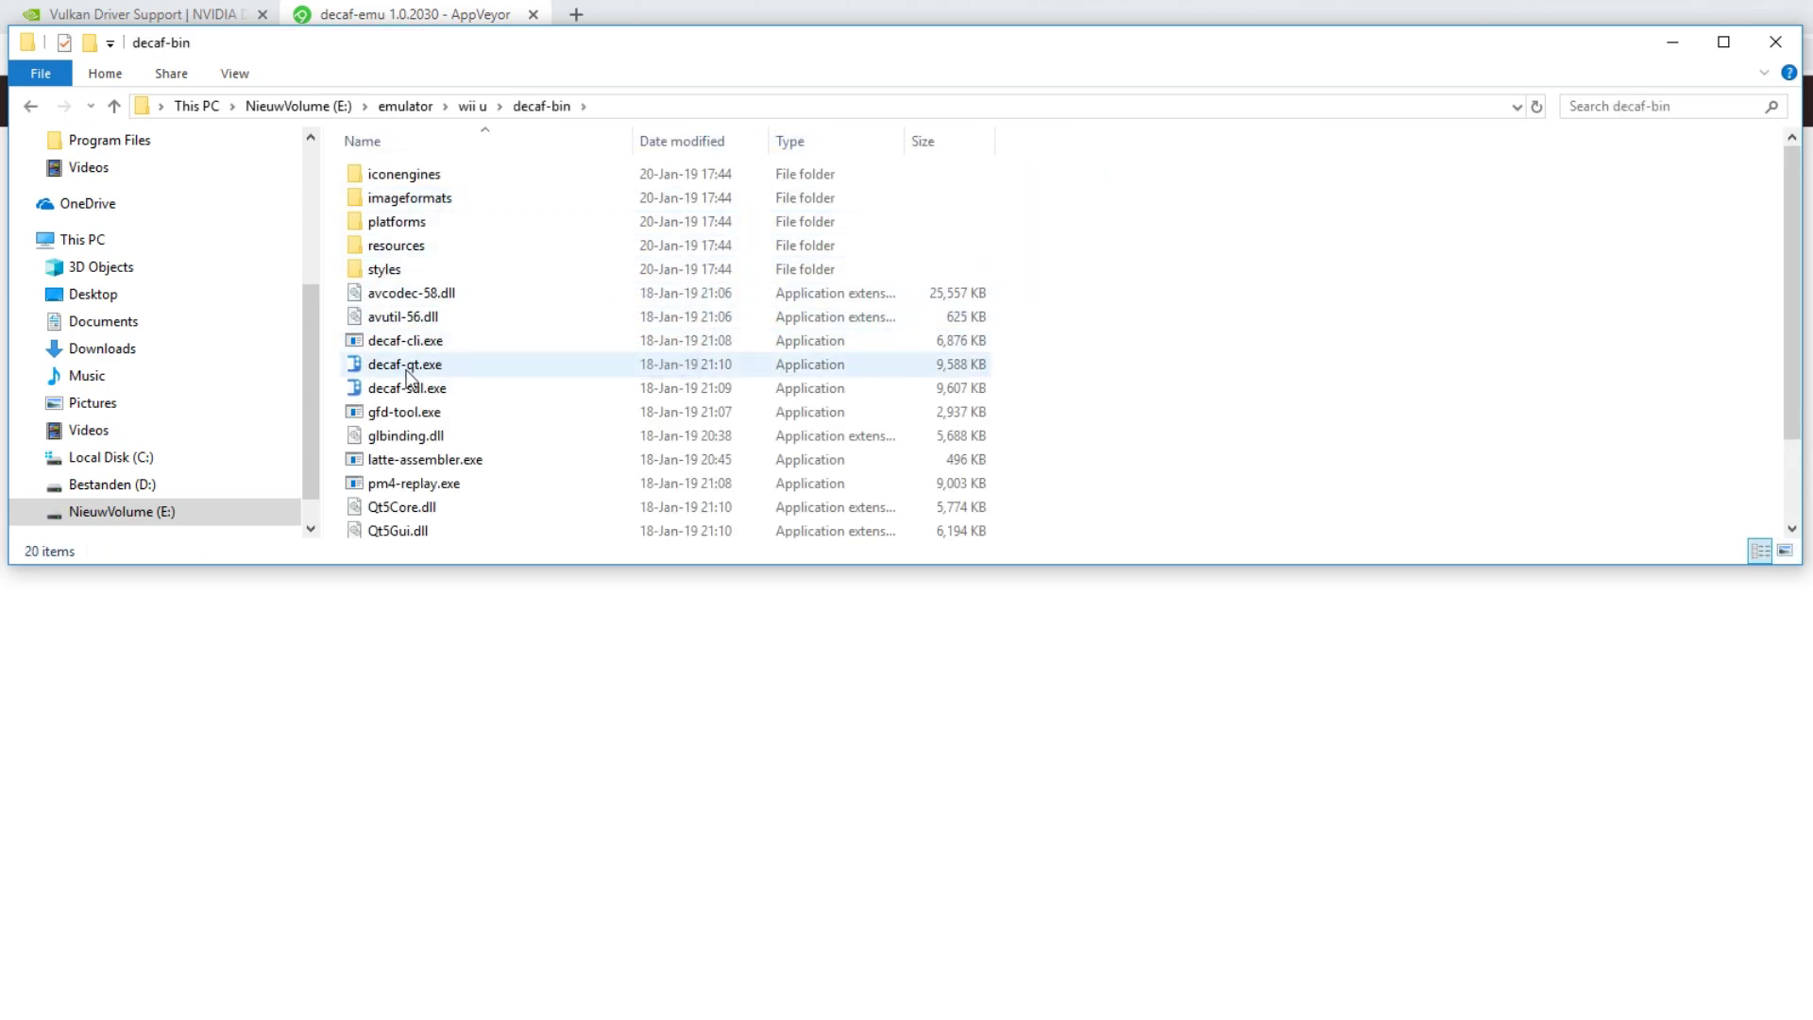
{"action": "mouse_move", "coordinate": [408, 376]}
{"action": "double_click", "coordinate": [430, 373]}
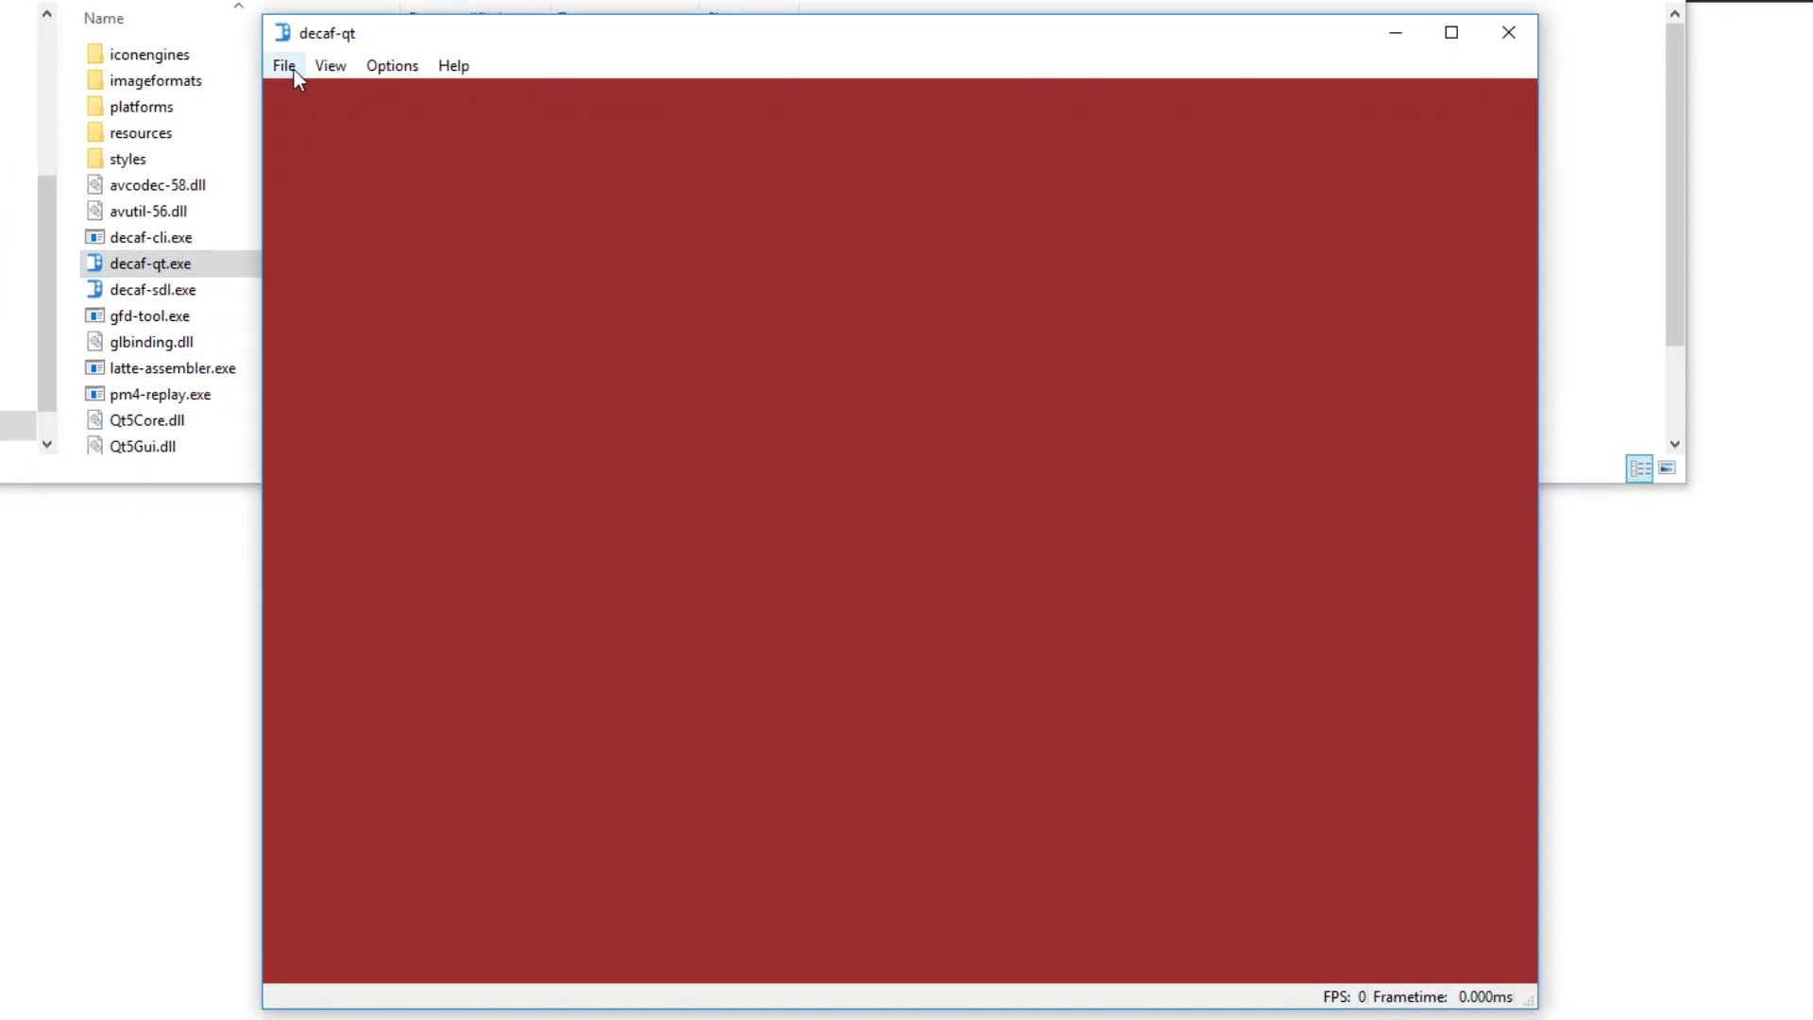
Check the emulator's available screen views and open its input settings.
{"action": "left_click", "coordinate": [527, 185]}
{"action": "mouse_move", "coordinate": [333, 72]}
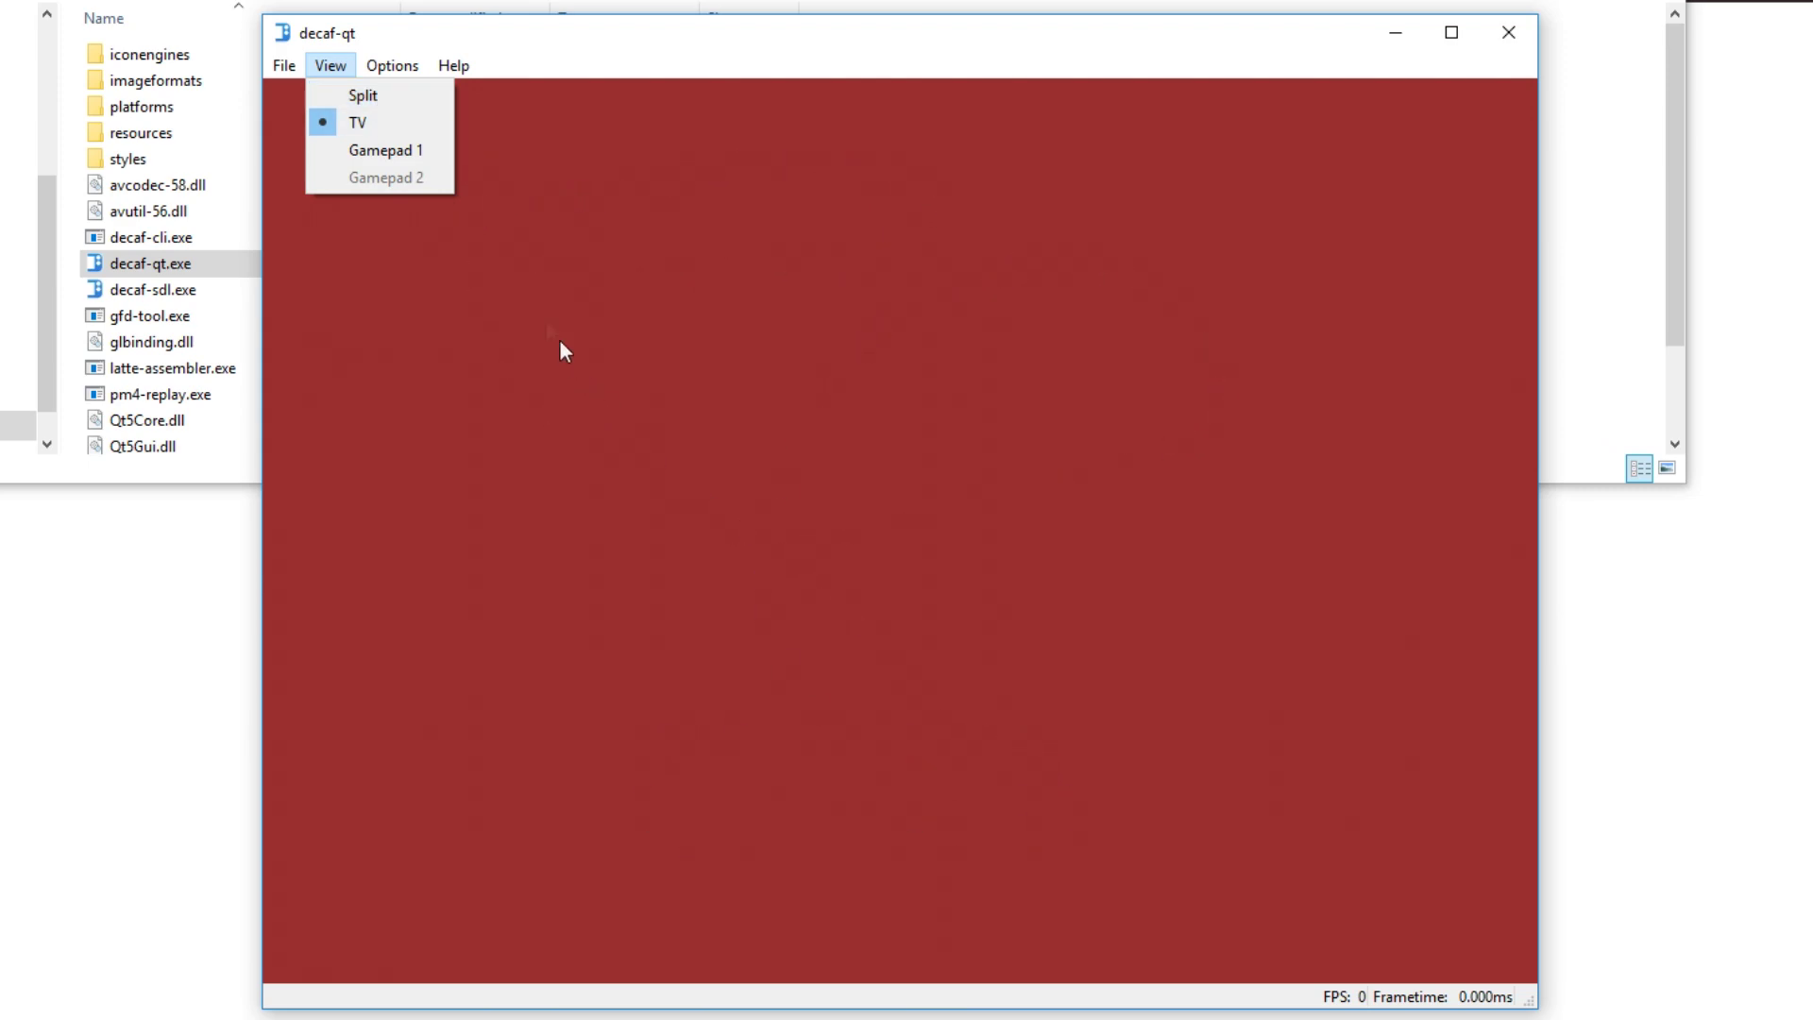
{"action": "mouse_move", "coordinate": [414, 66]}
{"action": "left_click", "coordinate": [421, 100]}
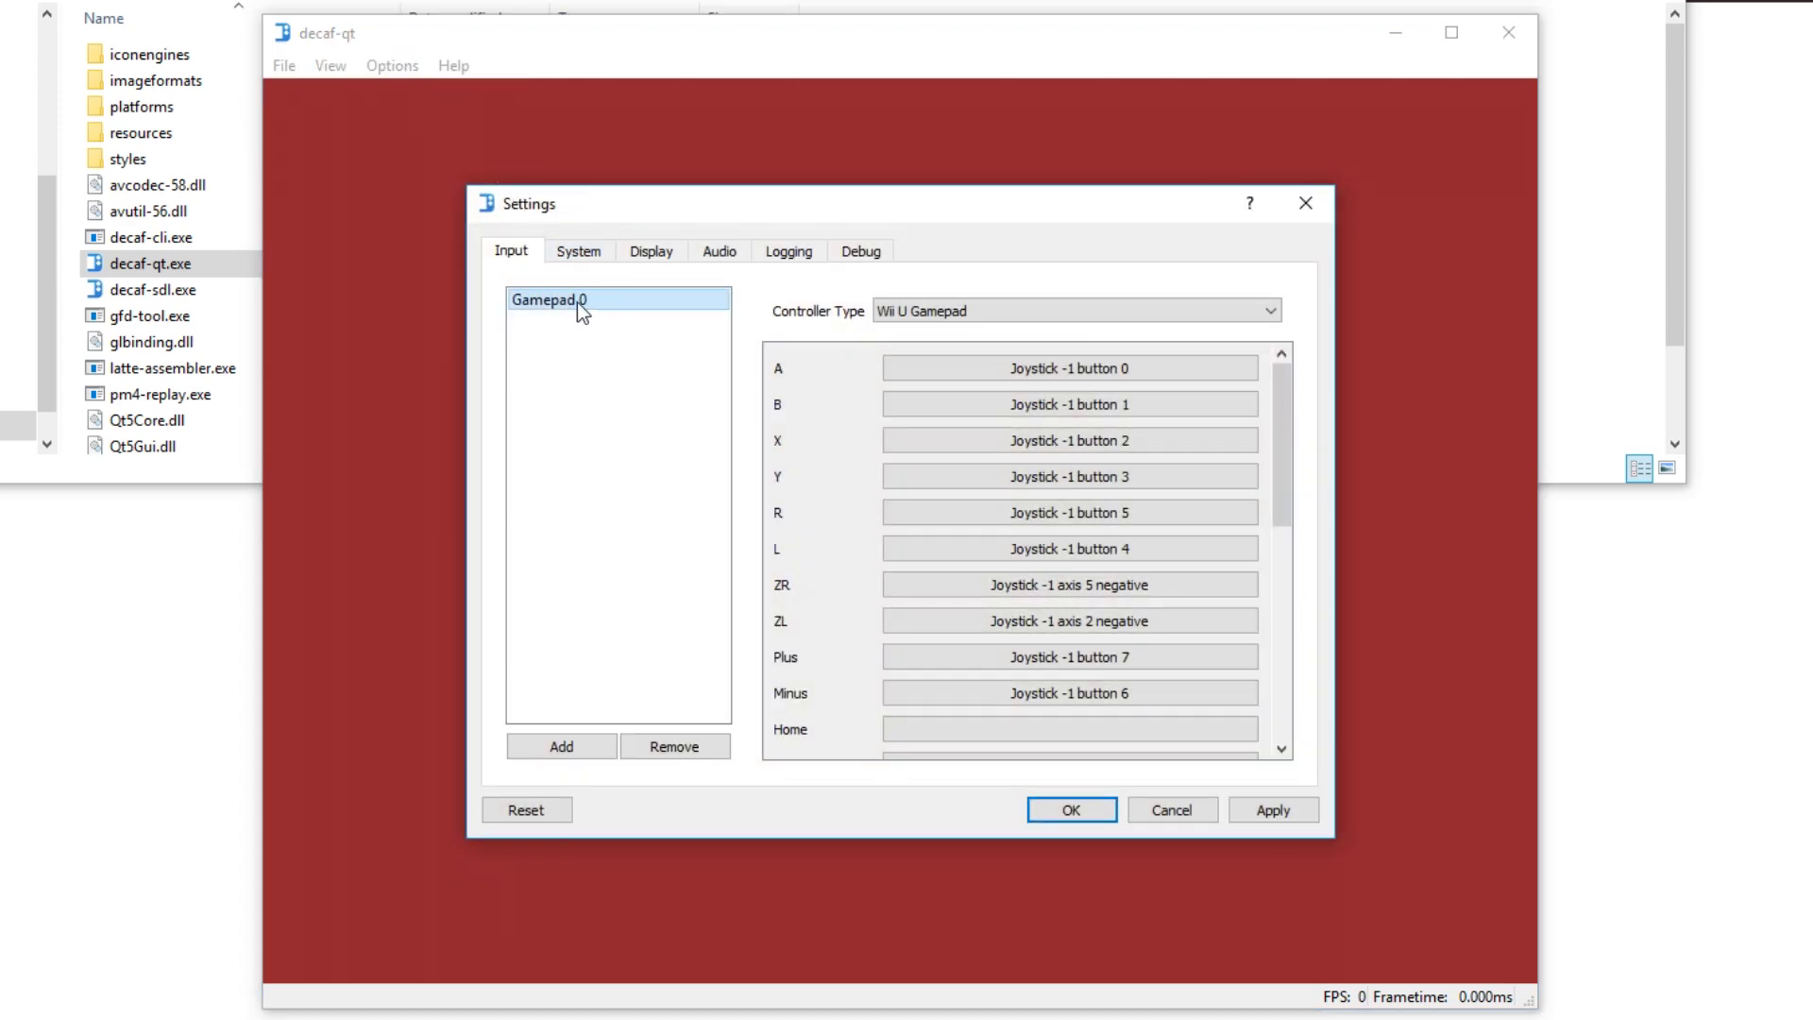
Add a second controller, try the Wii U Gamepad and Wiimote types on it, and remove it again.
{"action": "left_click", "coordinate": [553, 748]}
{"action": "left_click", "coordinate": [935, 312]}
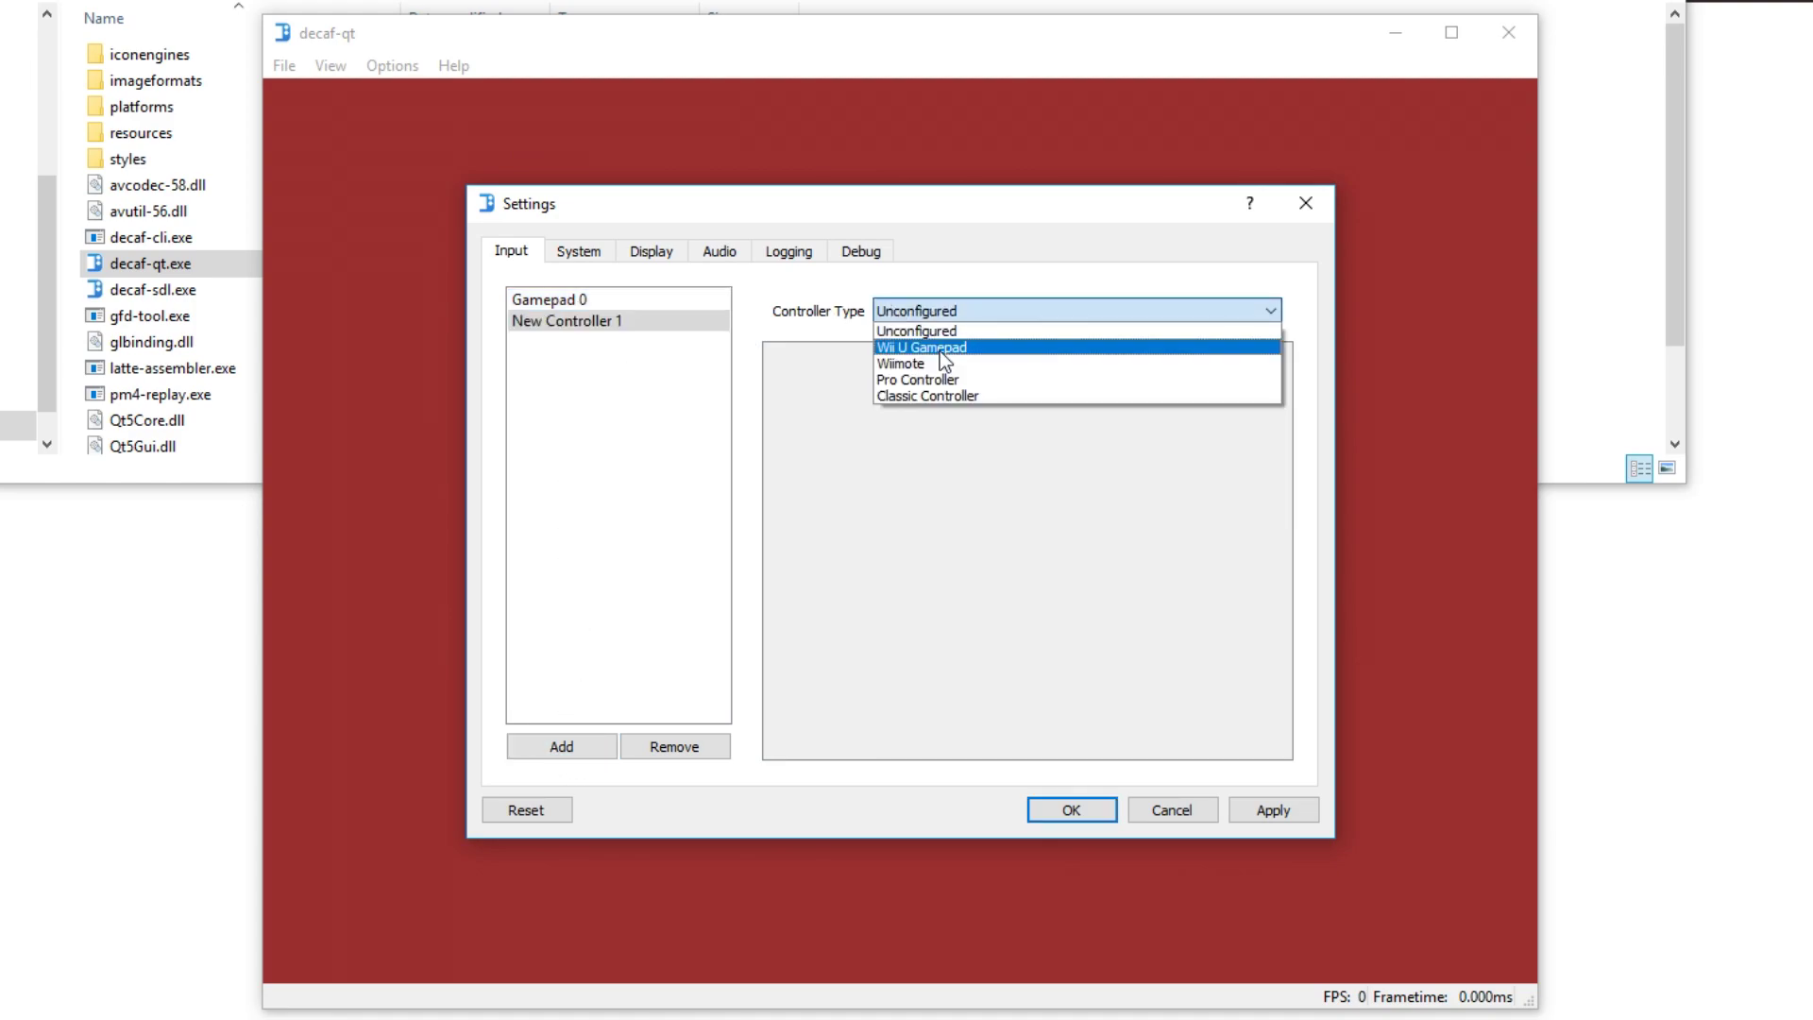
{"action": "left_click", "coordinate": [938, 348]}
{"action": "scroll", "coordinate": [944, 449], "scroll_direction": "down", "scroll_amount": 3}
{"action": "left_click", "coordinate": [972, 306]}
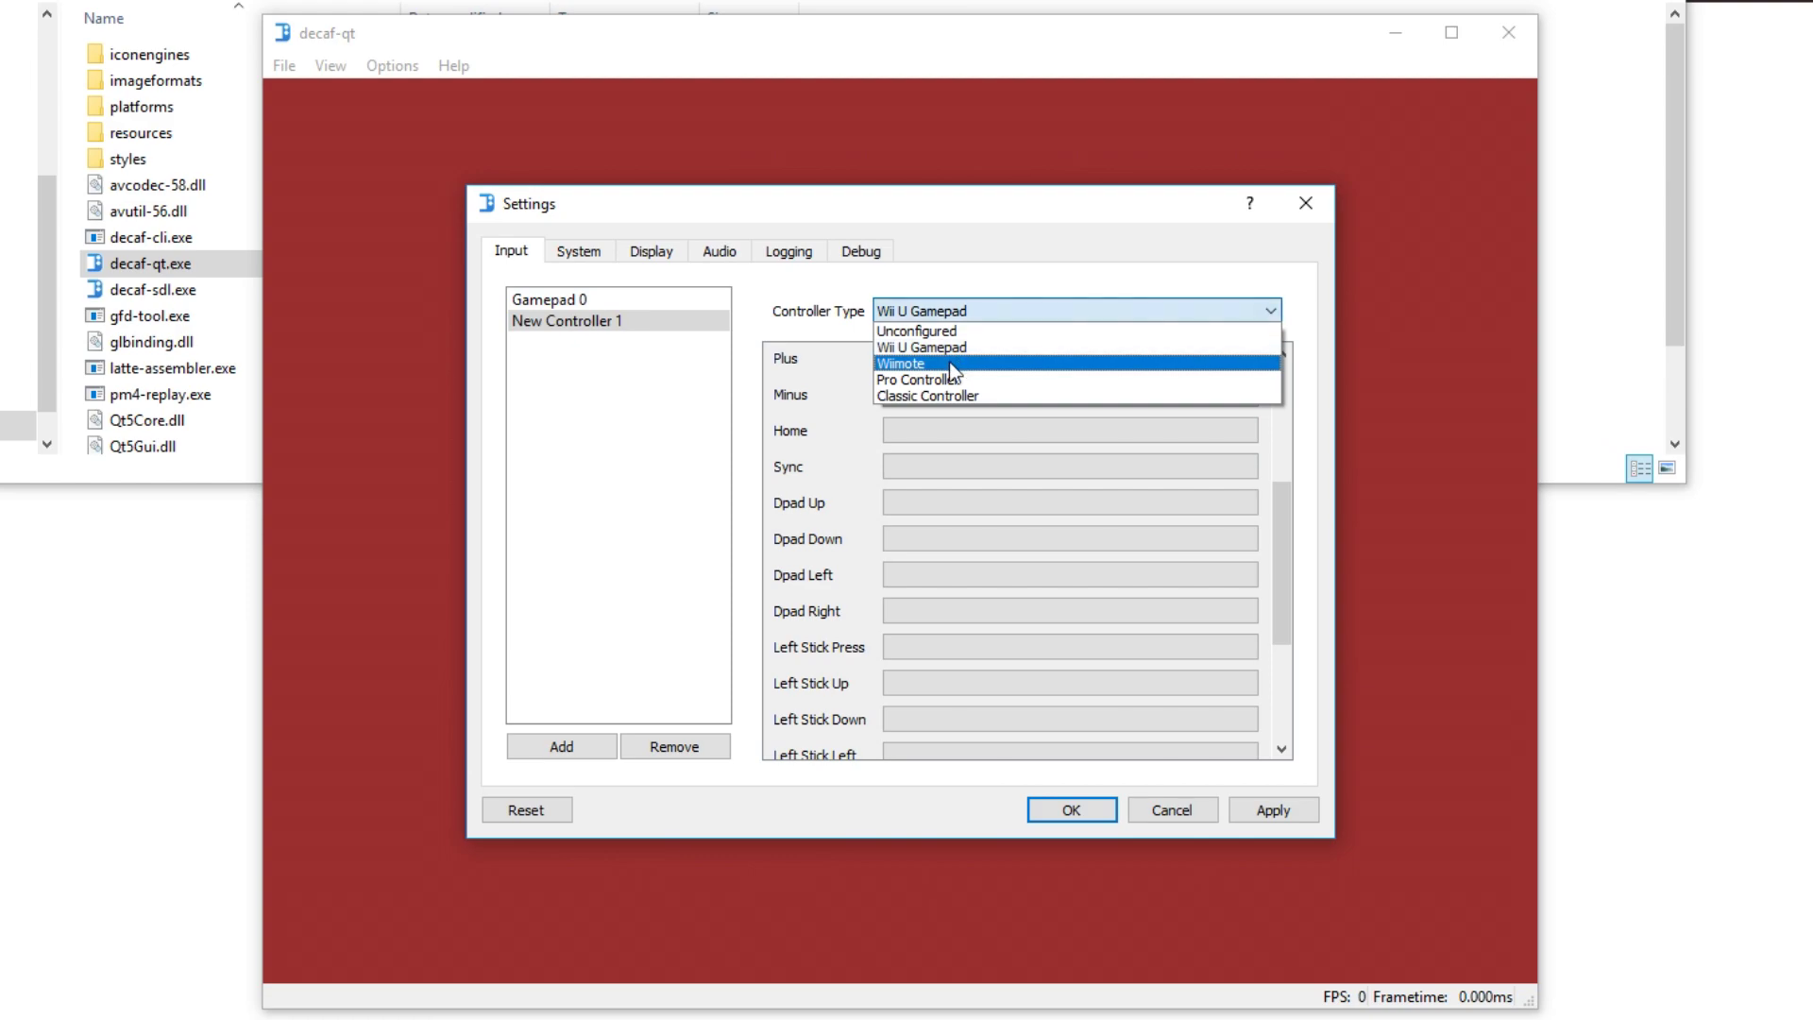
{"action": "left_click", "coordinate": [902, 364]}
{"action": "left_click", "coordinate": [956, 302]}
{"action": "left_click", "coordinate": [923, 350]}
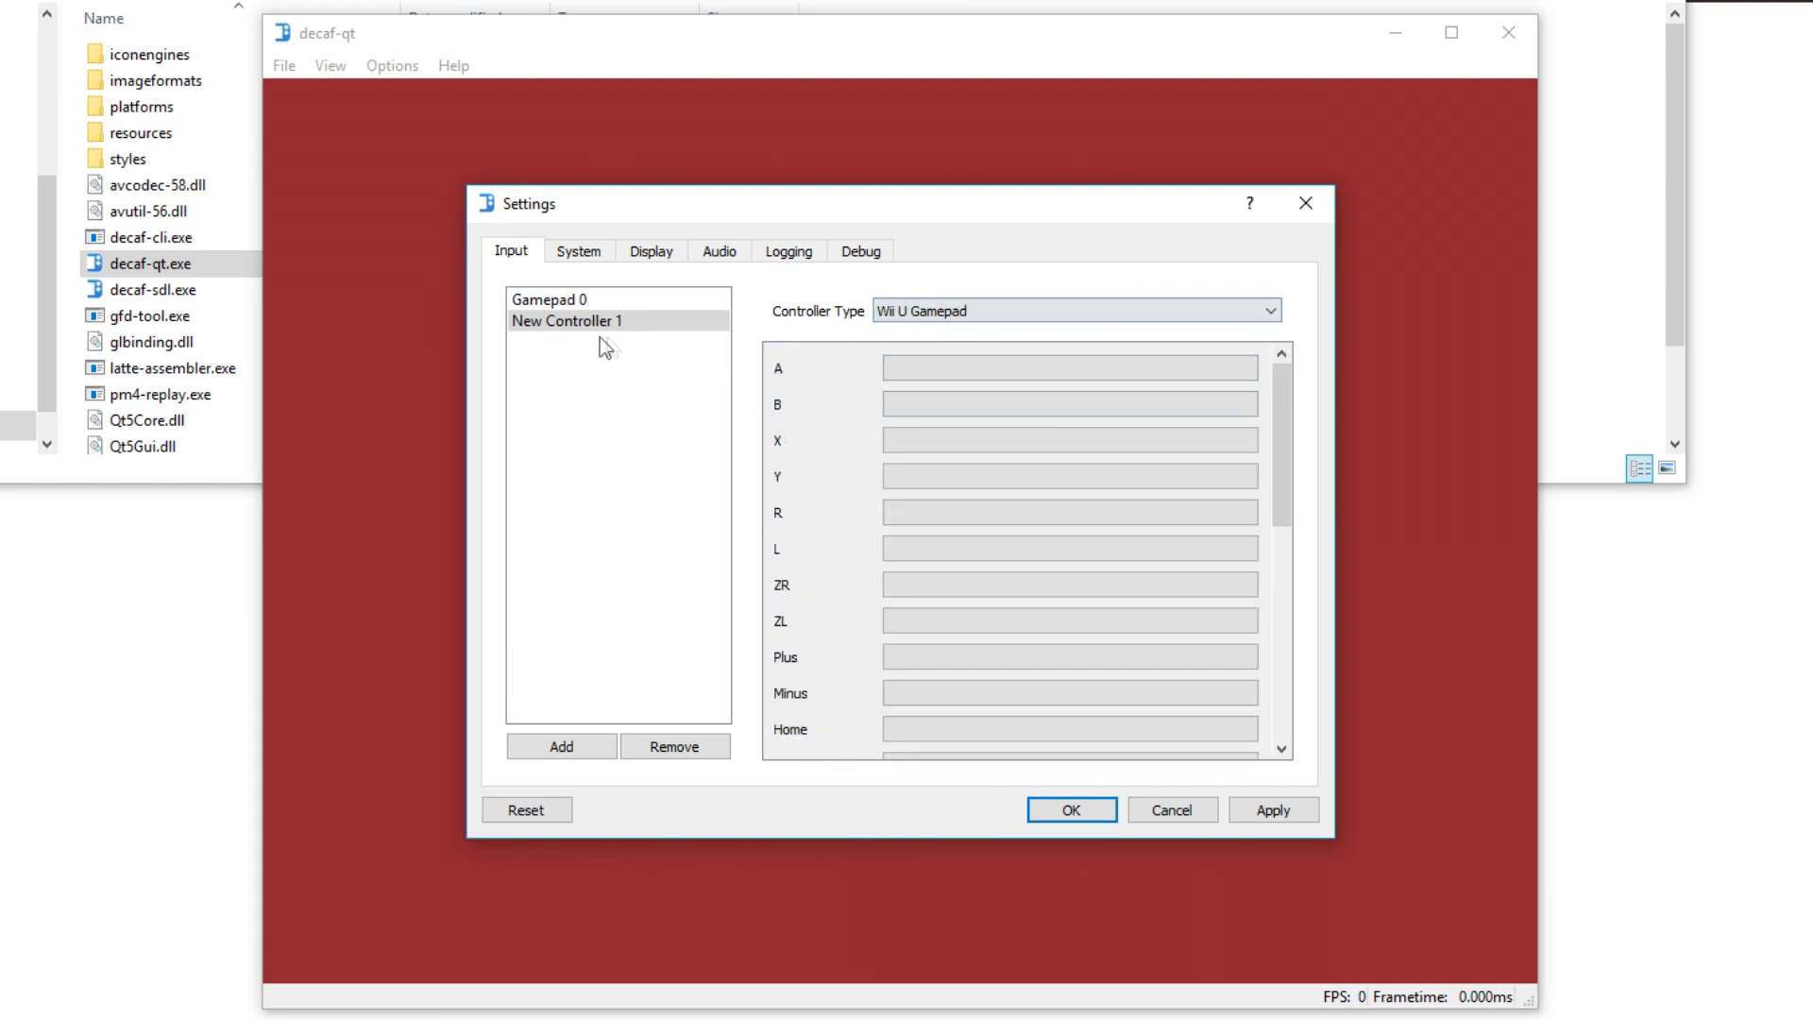
{"action": "left_click", "coordinate": [676, 747]}
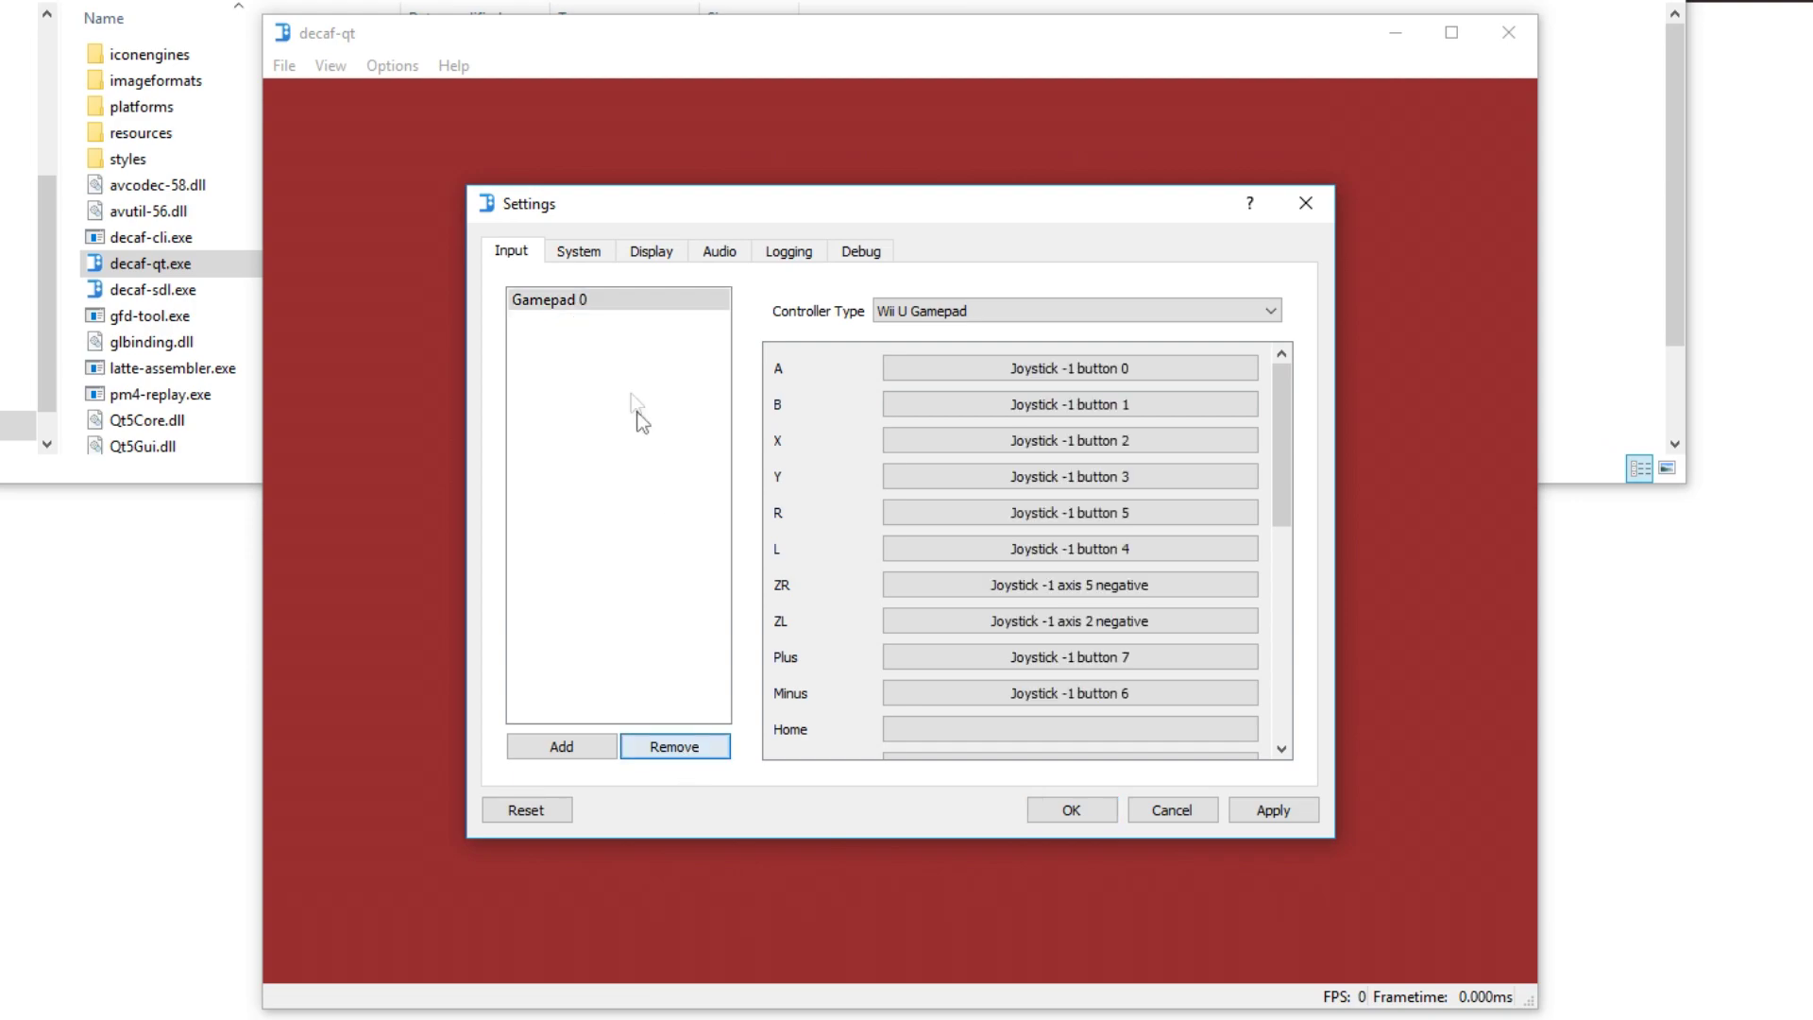
Examine the system settings, including the region choices and CafeOS LLE whitelist, and the display view mode.
{"action": "left_click", "coordinate": [578, 252]}
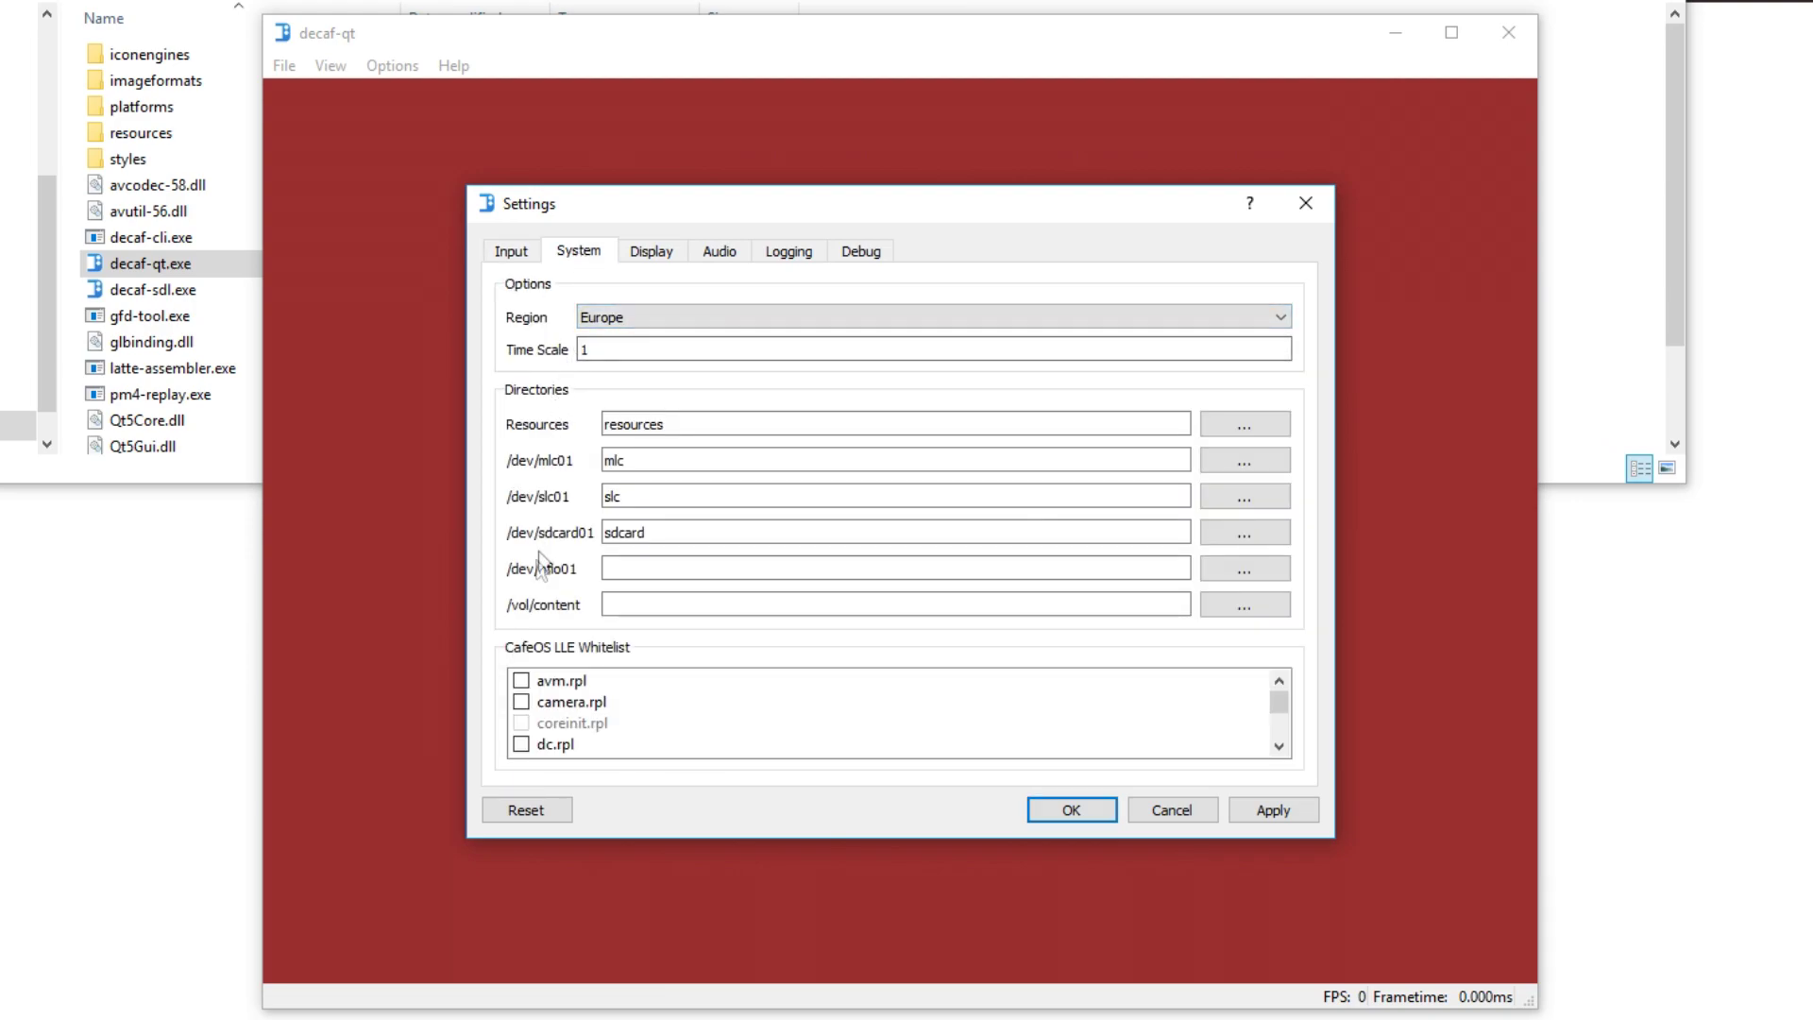
{"action": "scroll", "coordinate": [543, 739], "scroll_direction": "down", "scroll_amount": 1}
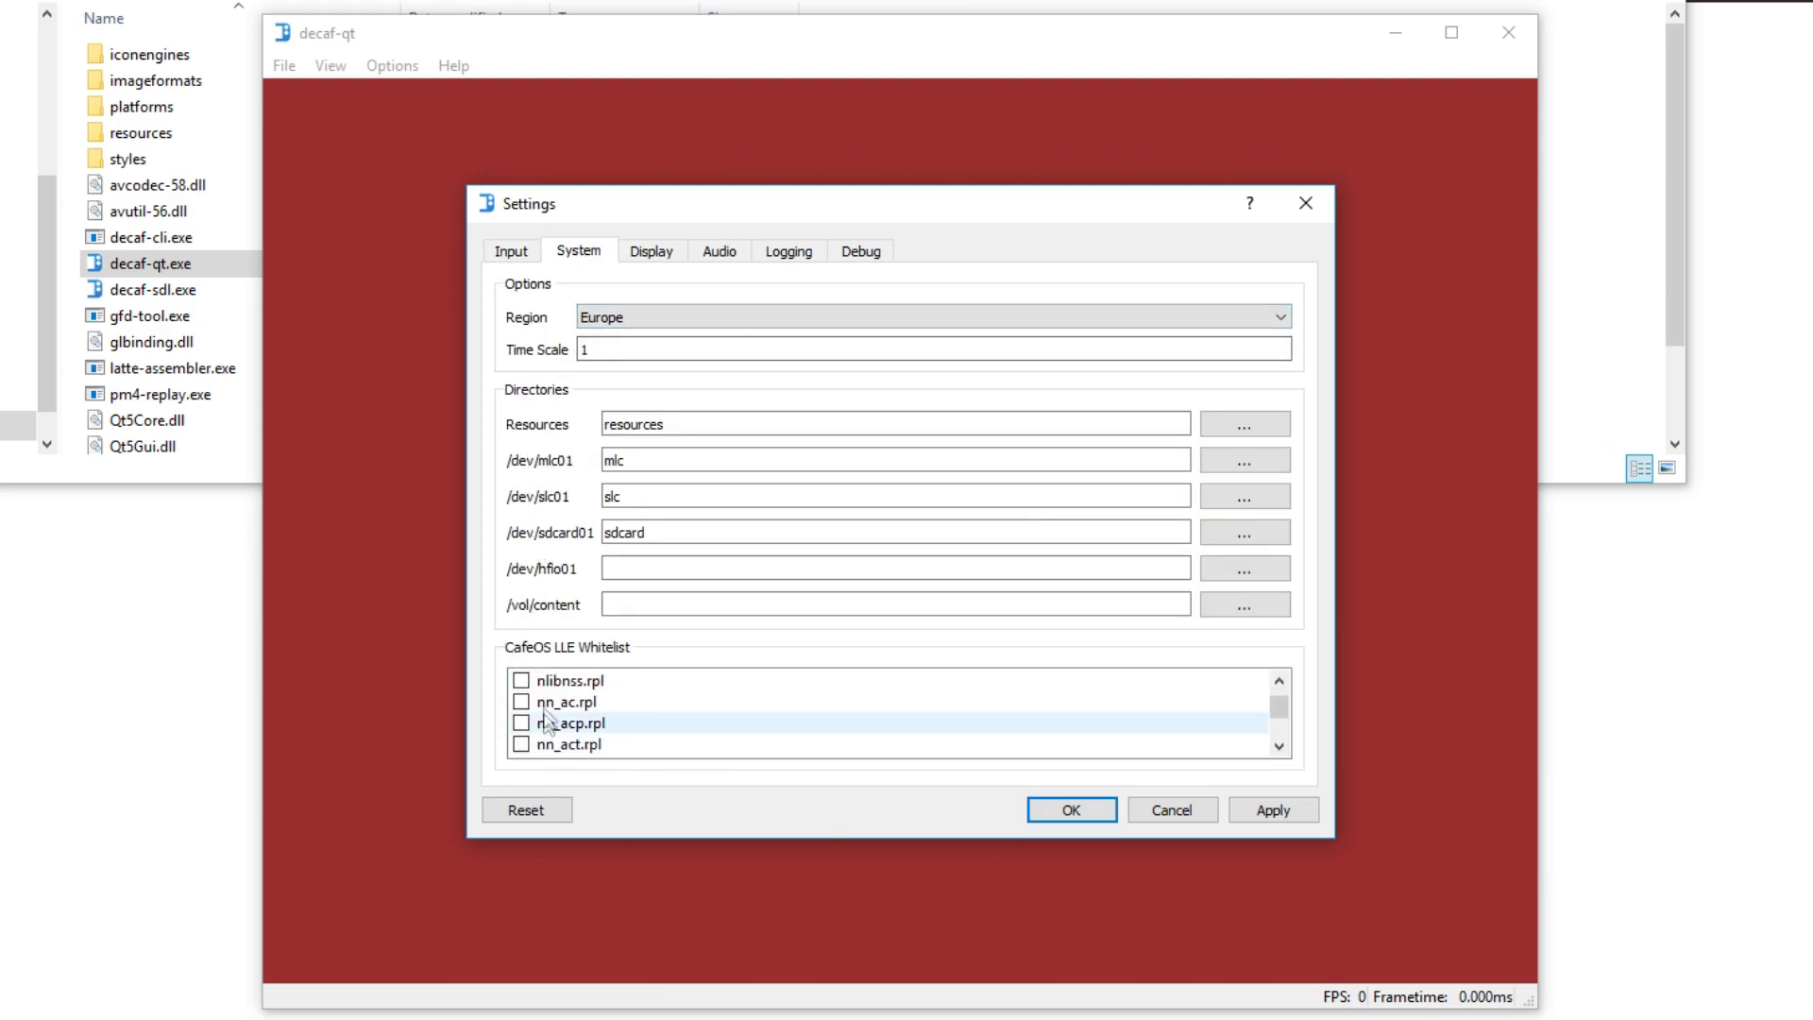
{"action": "left_click", "coordinate": [637, 317]}
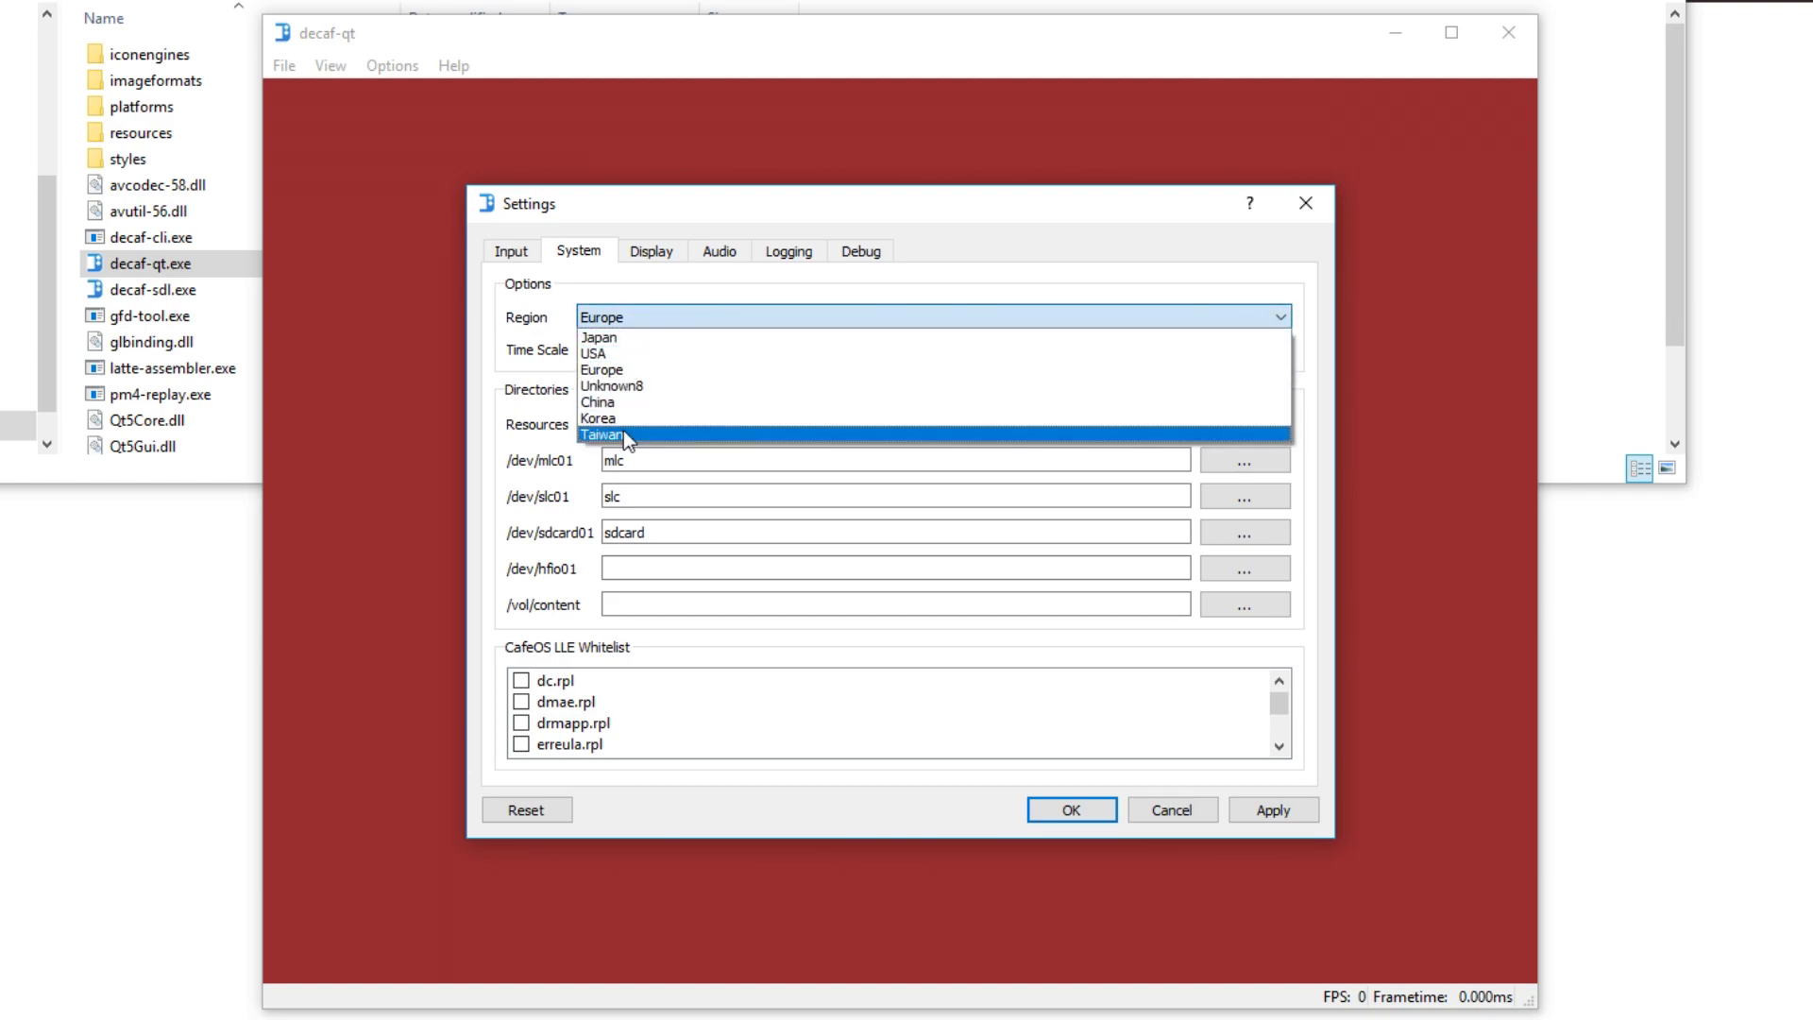
{"action": "left_click", "coordinate": [616, 318]}
{"action": "left_click", "coordinate": [651, 252]}
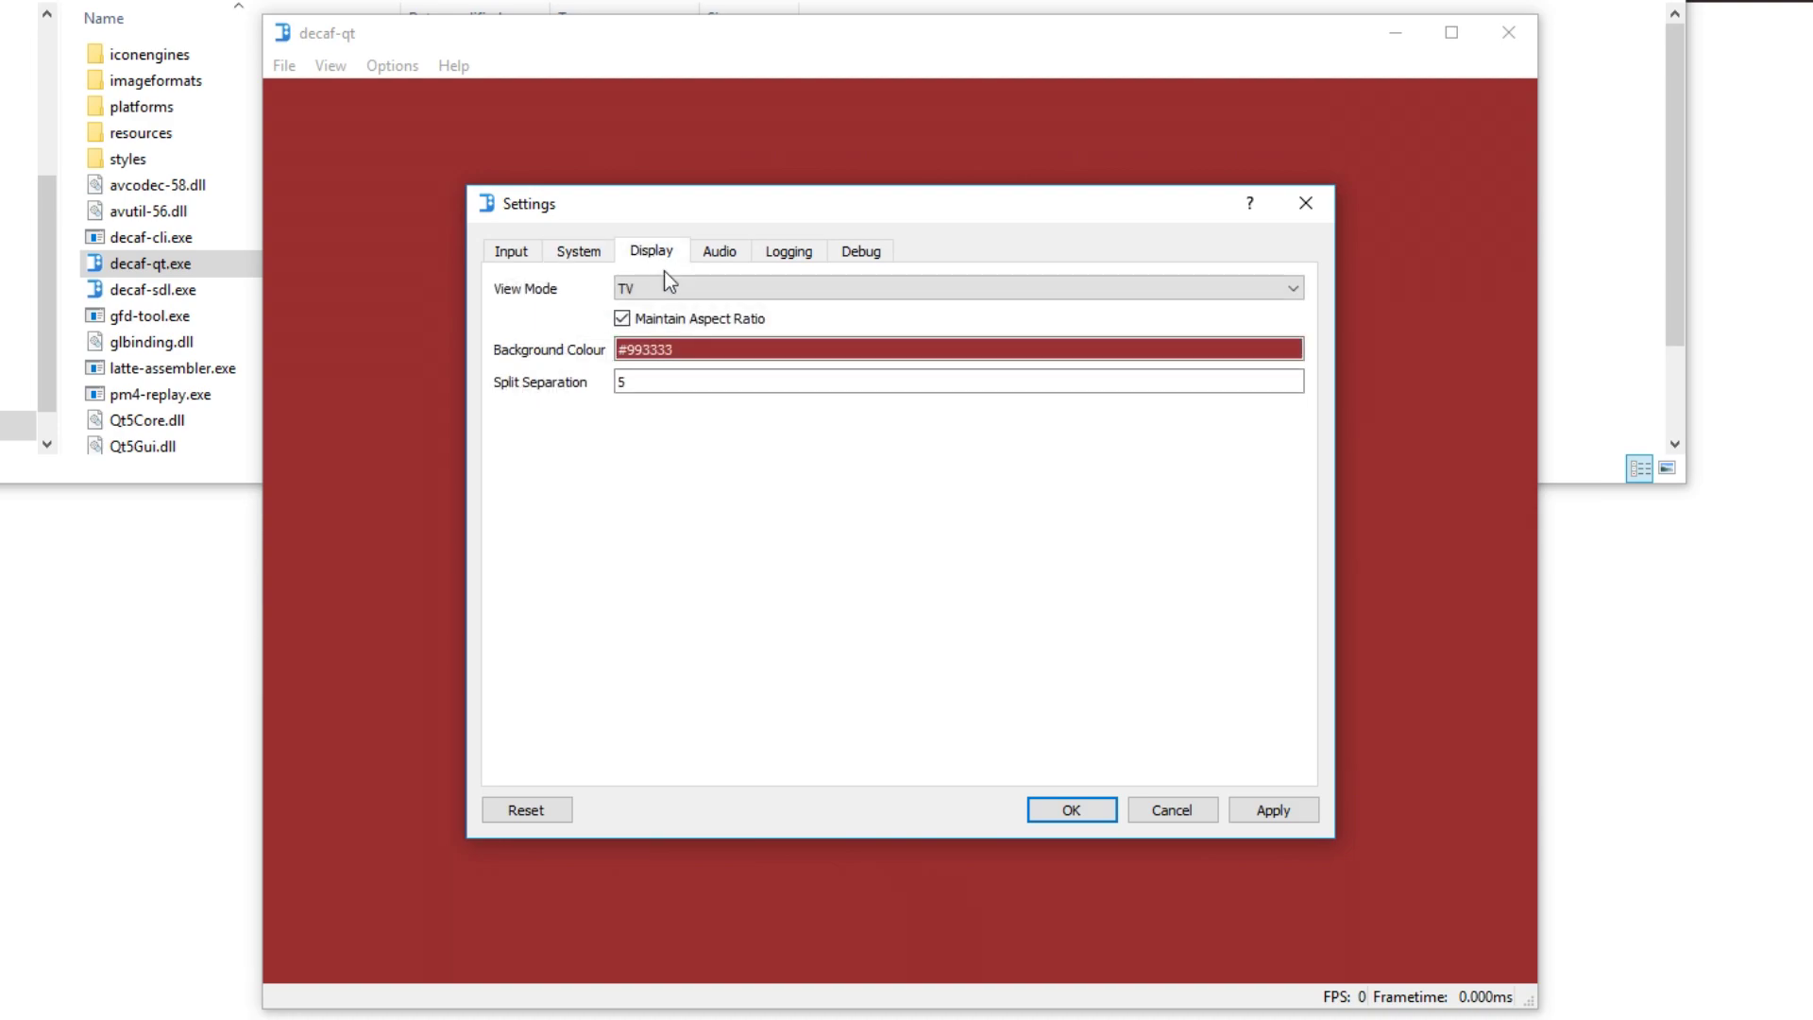
{"action": "left_click", "coordinate": [671, 288]}
{"action": "left_click", "coordinate": [671, 291]}
Review the audio, logging and debug settings and close the settings with OK.
{"action": "left_click", "coordinate": [715, 253]}
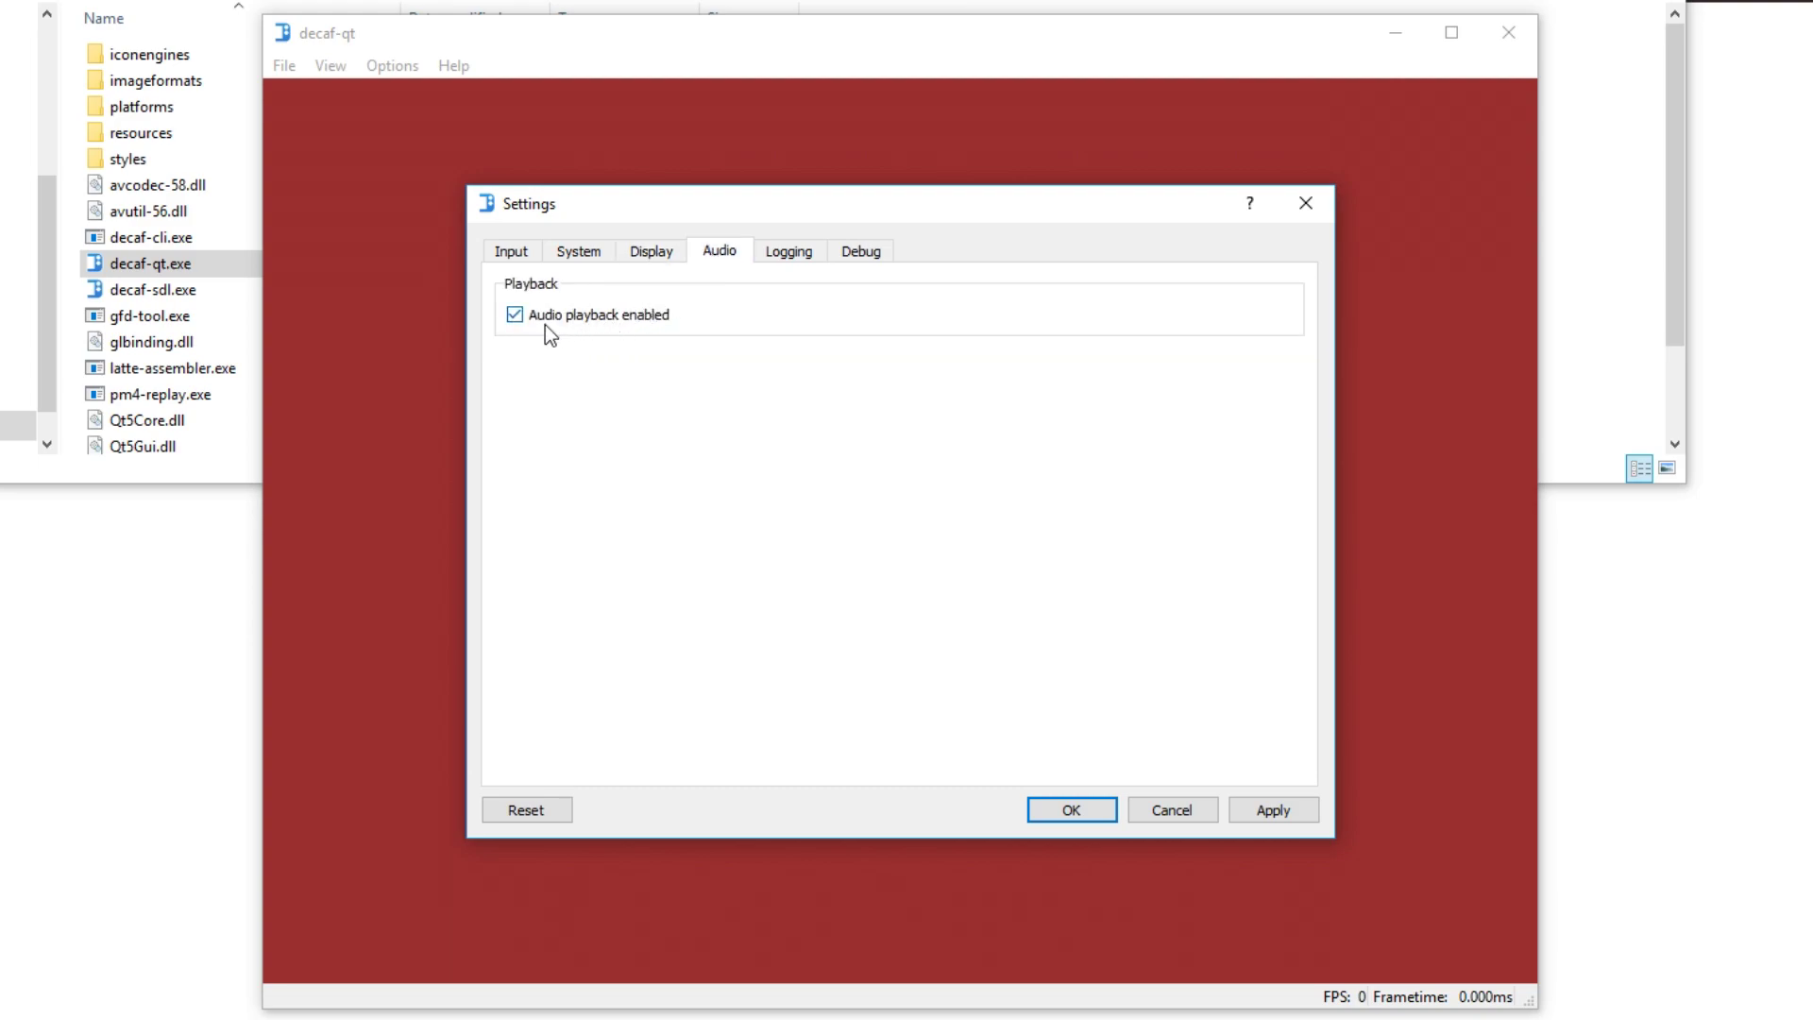
{"action": "left_click", "coordinate": [823, 252]}
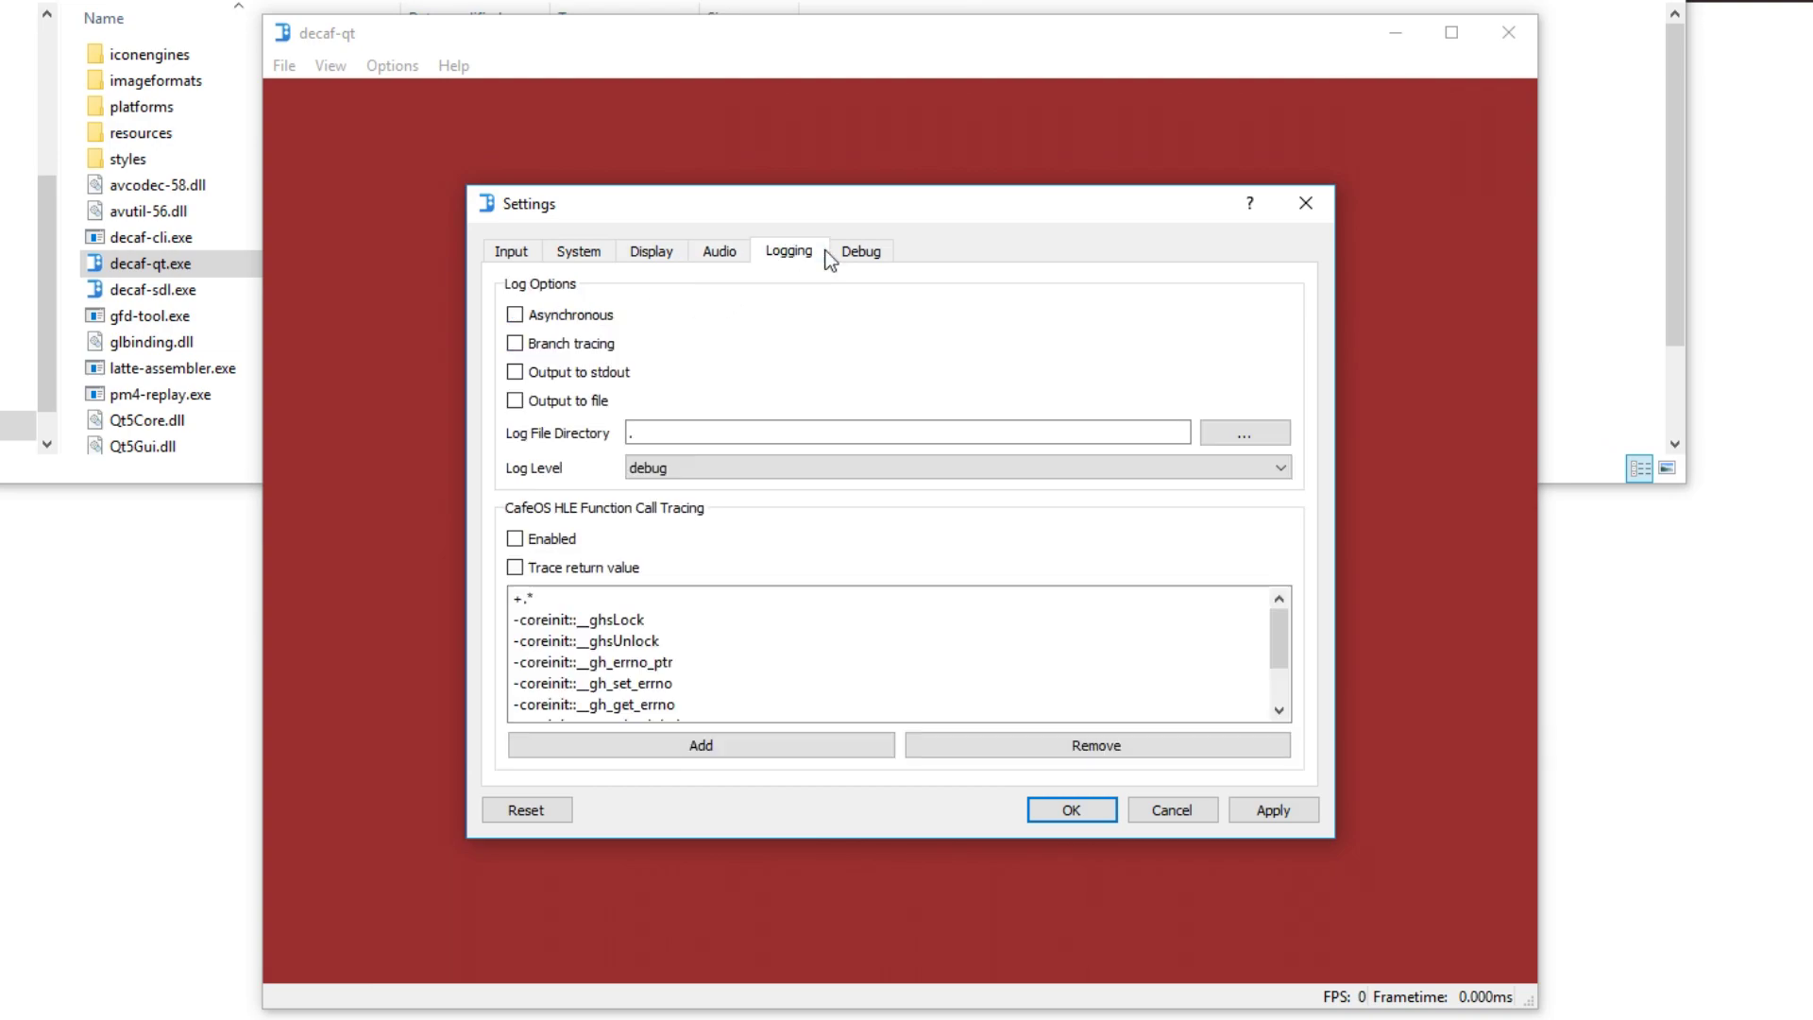
{"action": "left_click", "coordinate": [860, 251]}
{"action": "left_click", "coordinate": [799, 251]}
{"action": "left_click", "coordinate": [875, 252]}
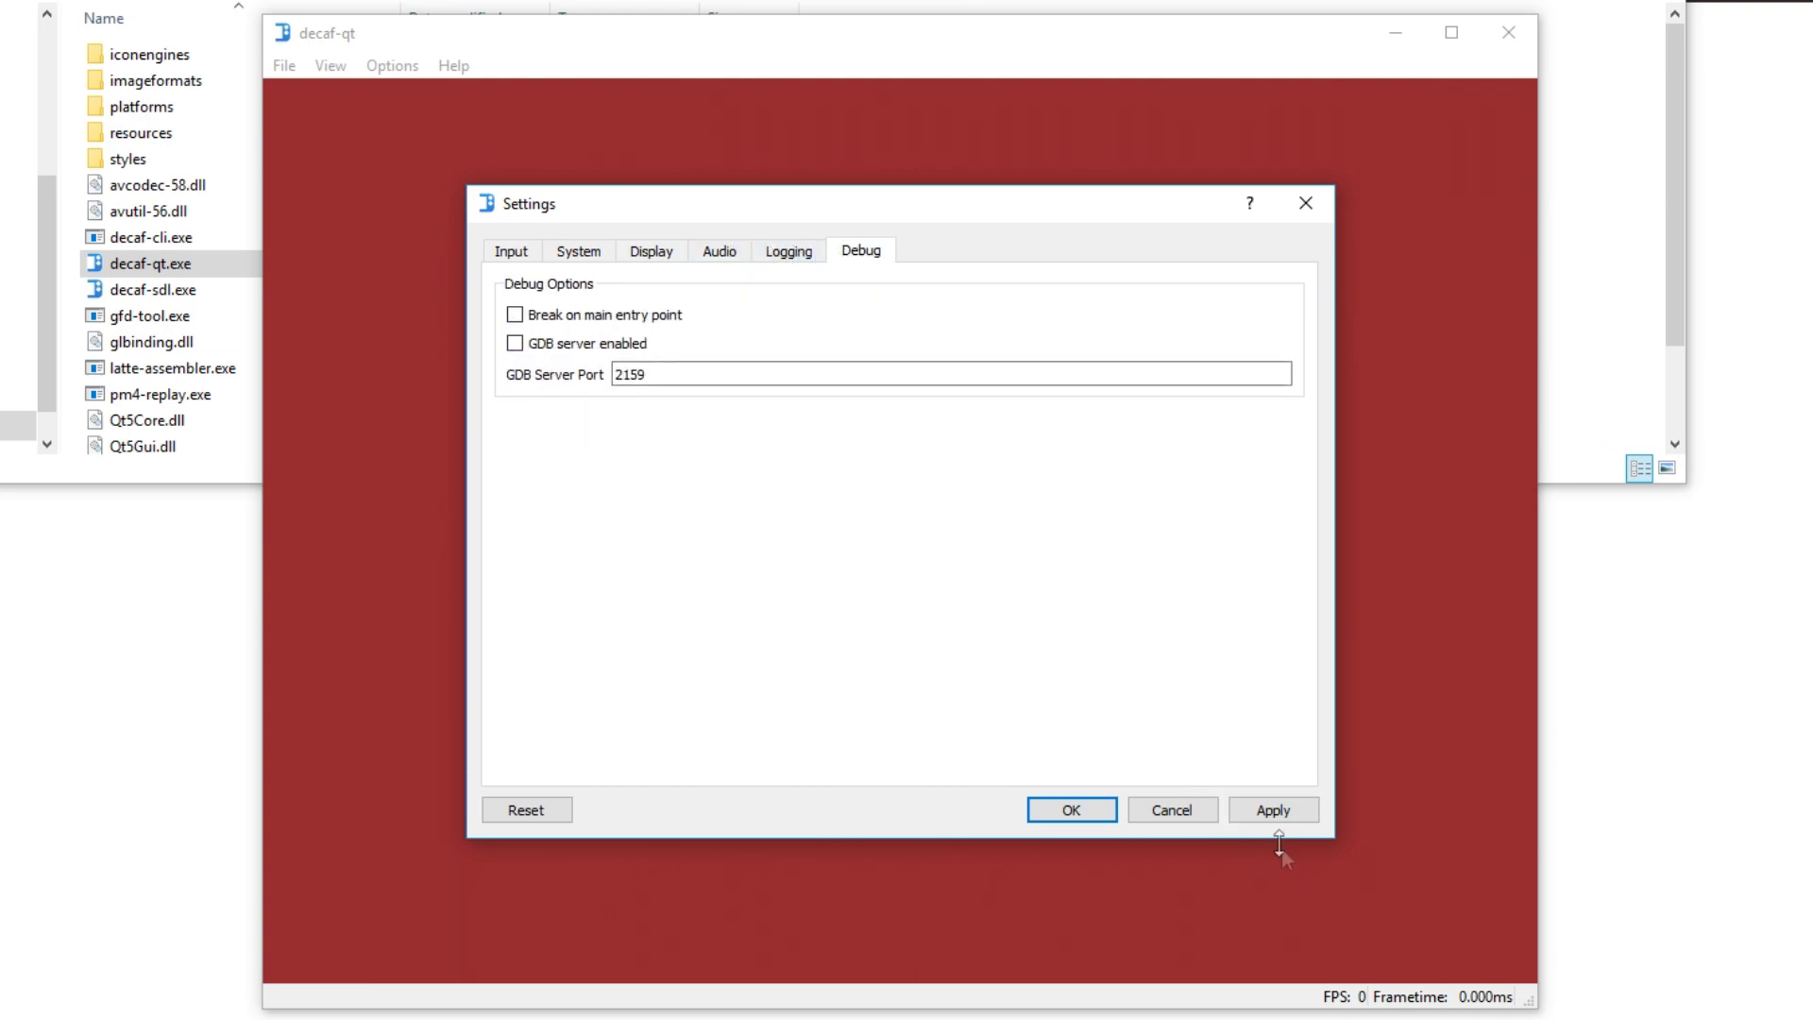
{"action": "left_click", "coordinate": [1070, 818]}
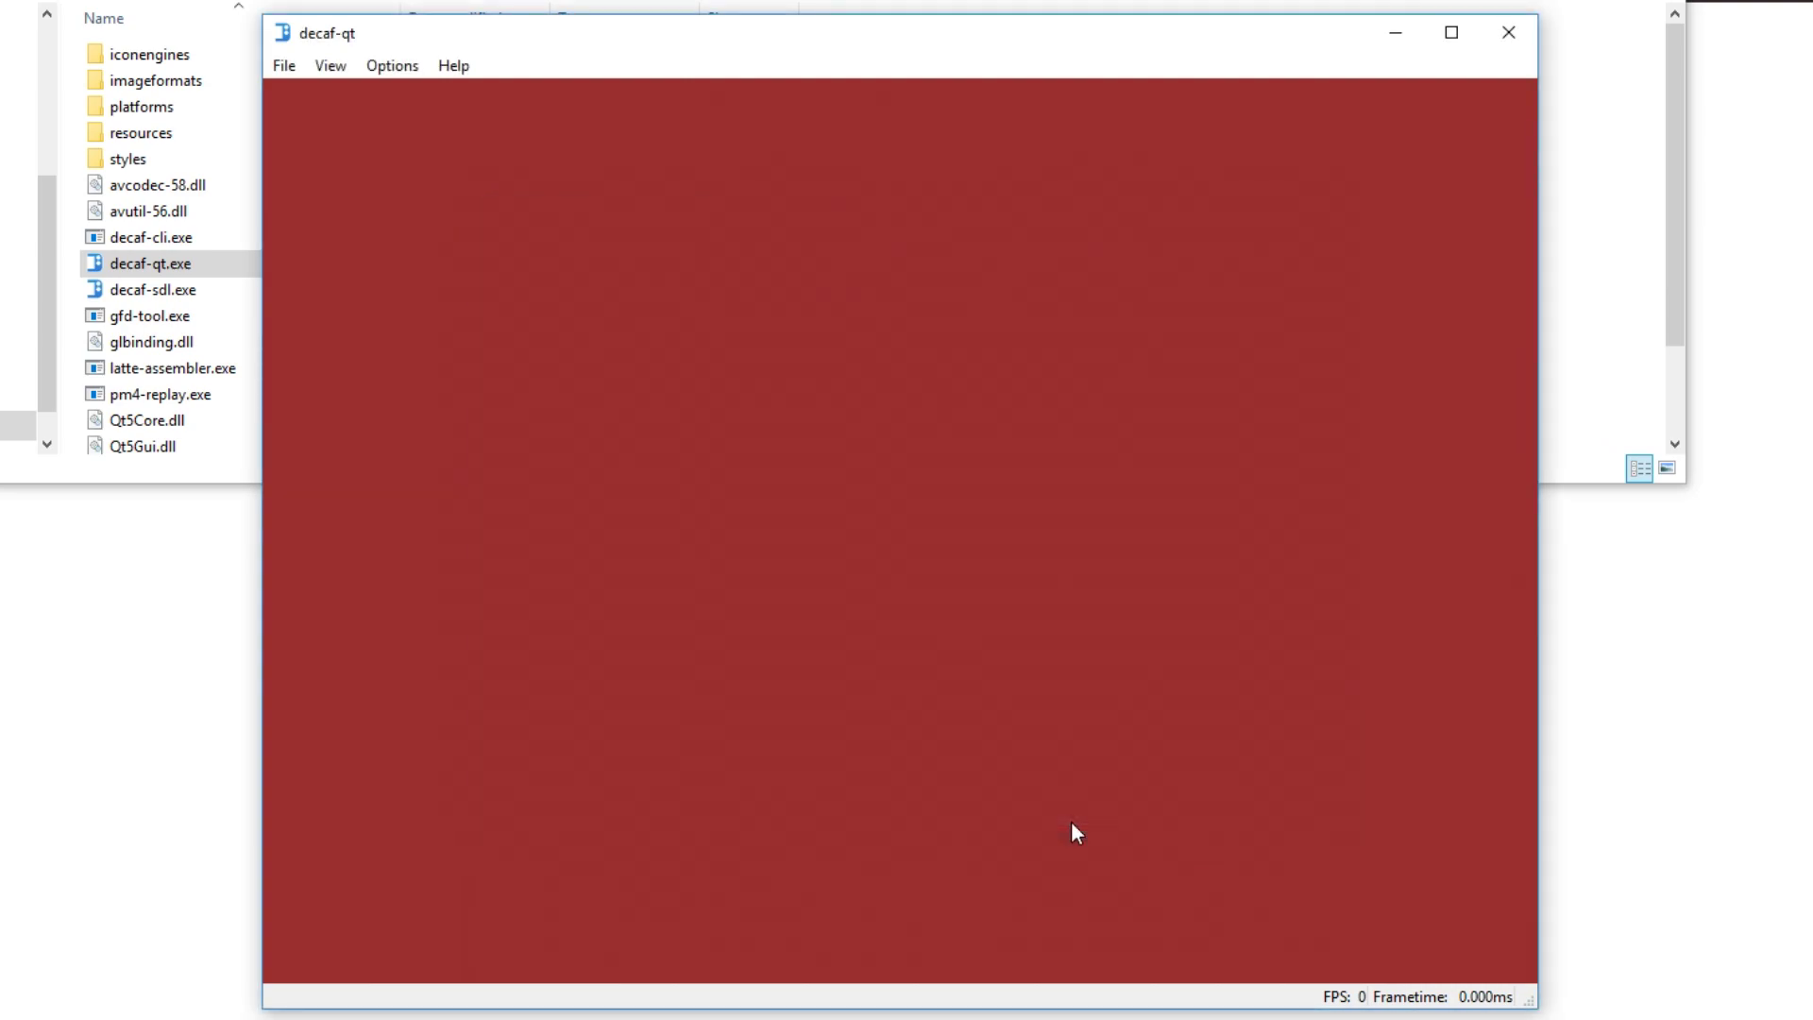
Load the recently opened game file RedCarpet.rpx in the emulator.
{"action": "left_click", "coordinate": [280, 65]}
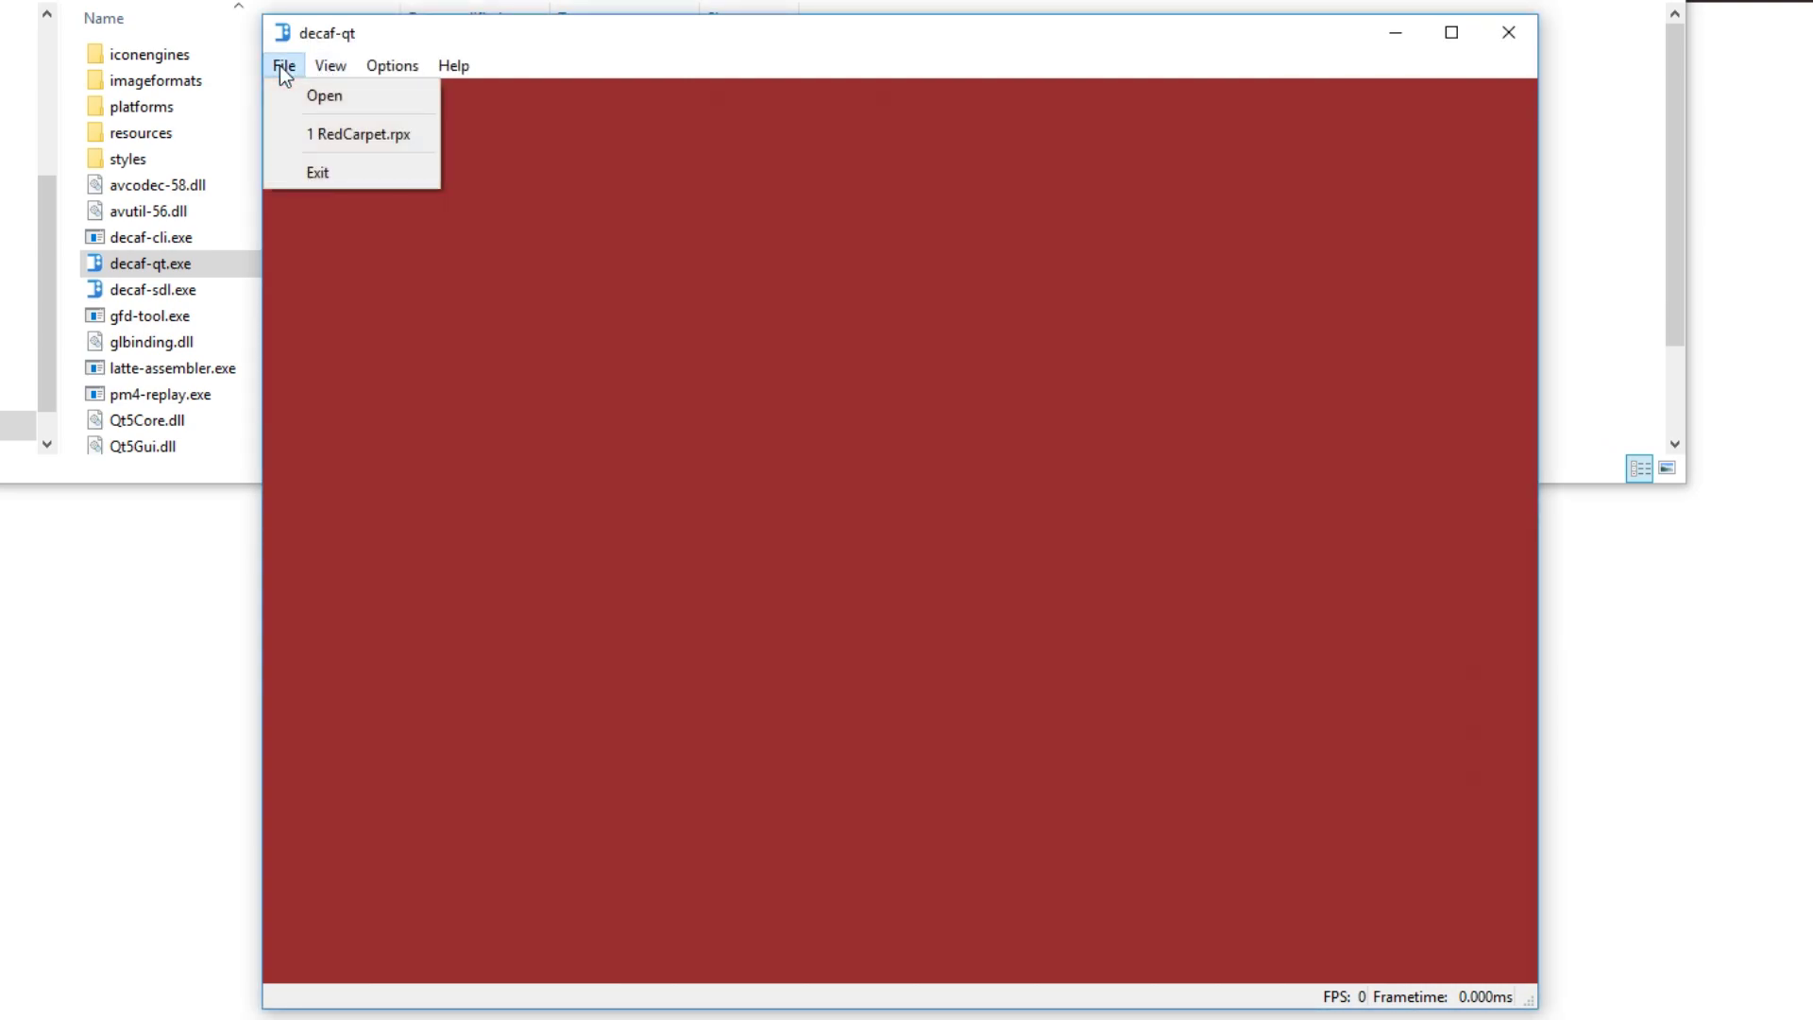
{"action": "left_click", "coordinate": [378, 141]}
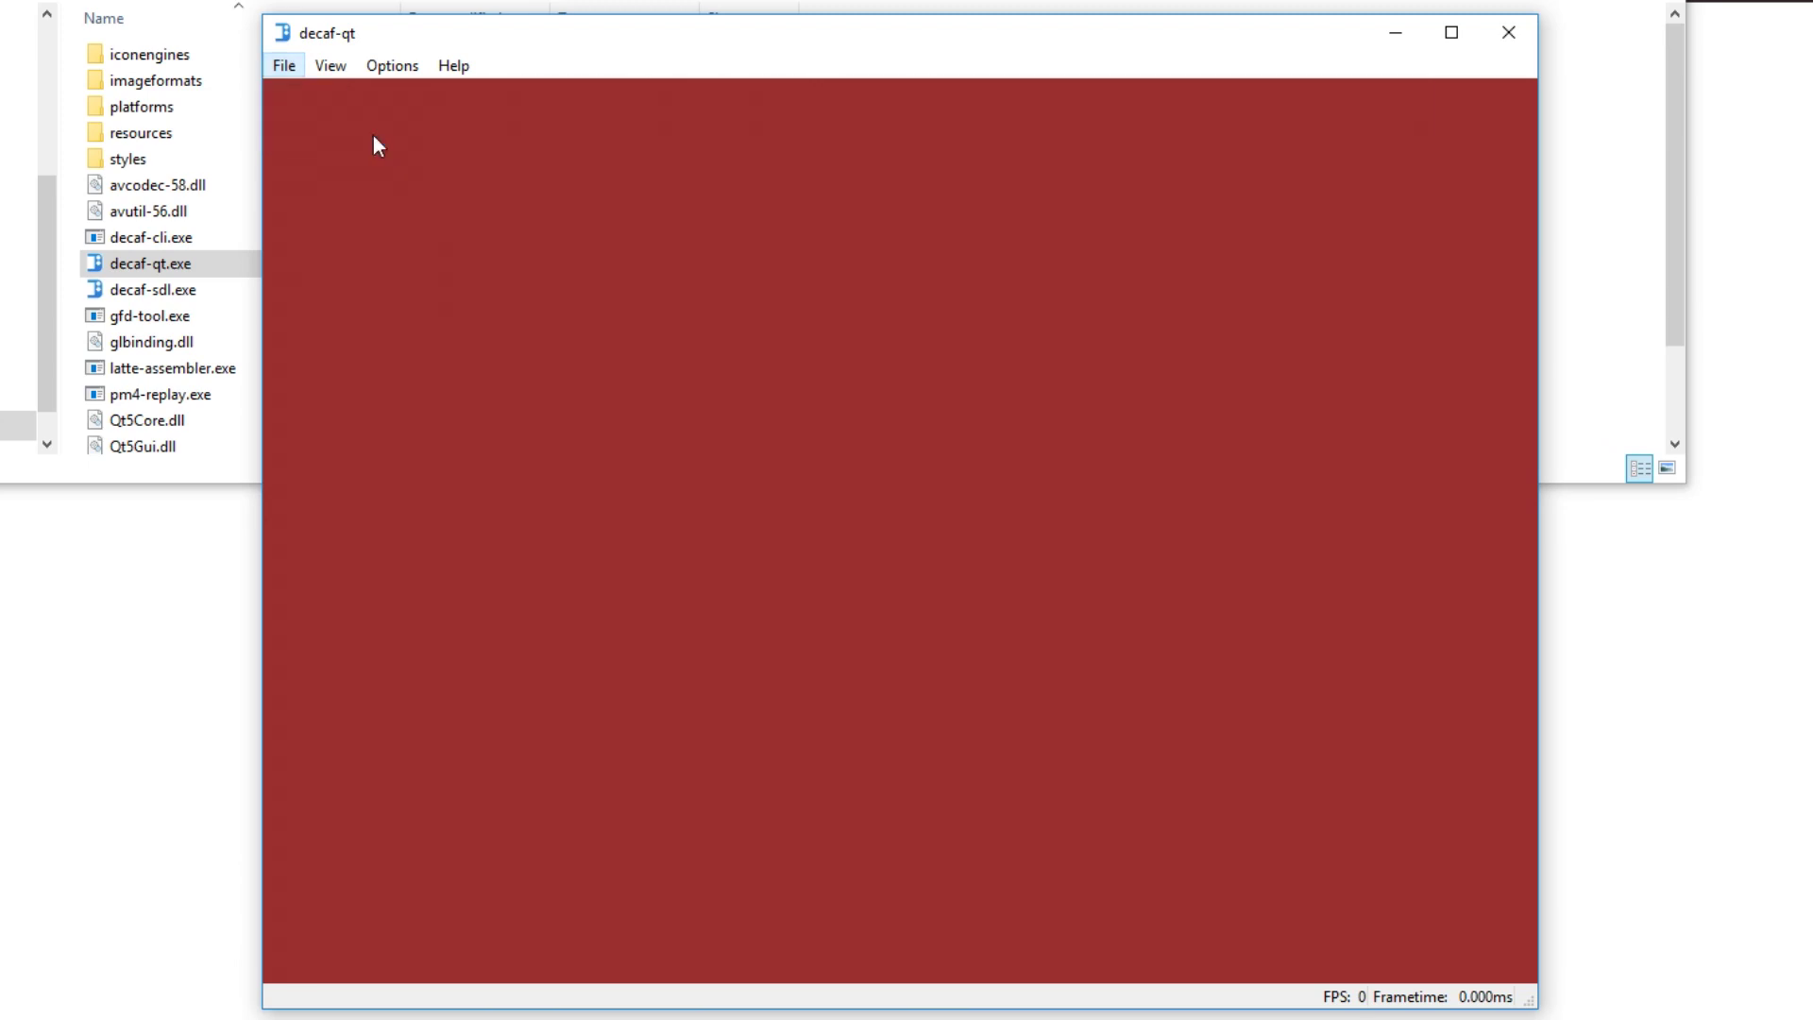